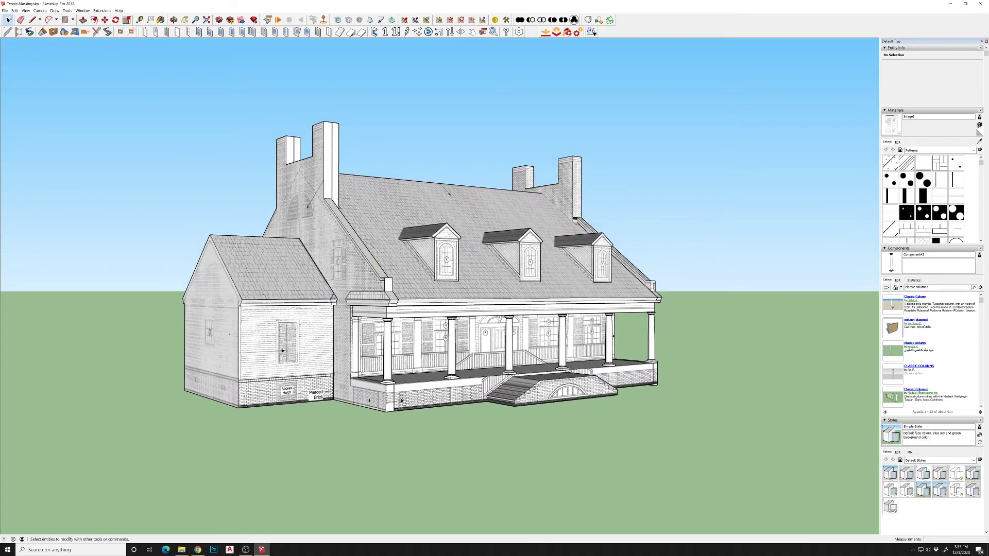
Save the brick house model from the File menu.
click(4, 11)
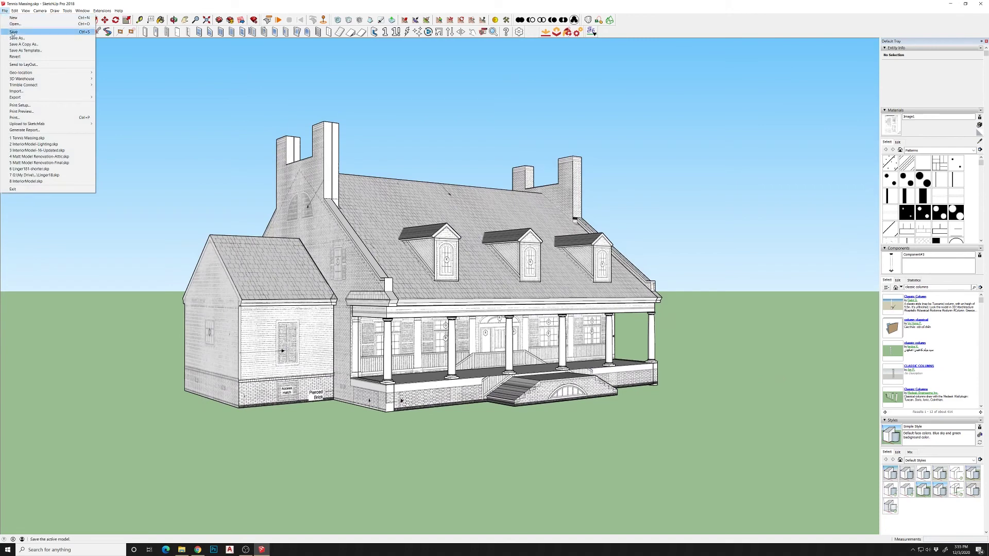
click(13, 33)
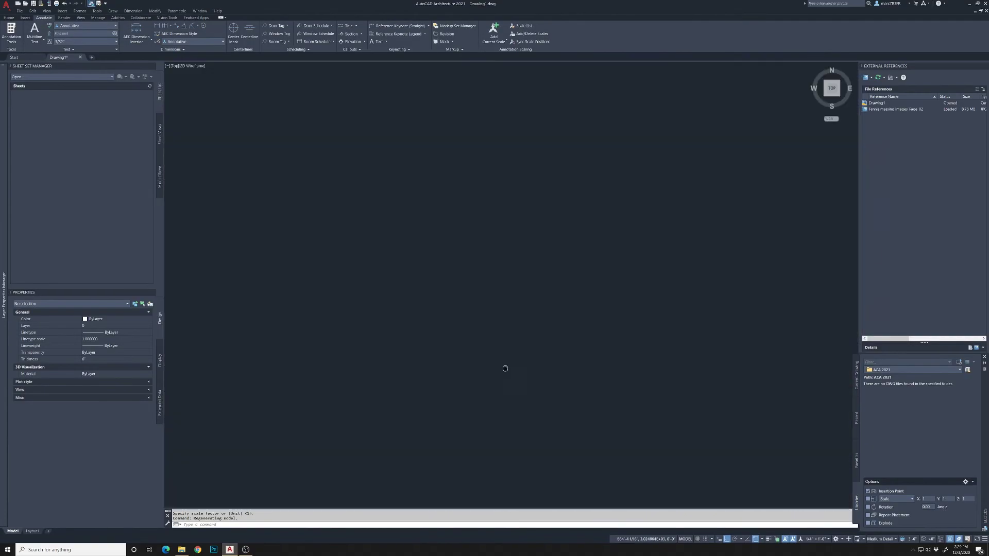
Raise the Fade of the scanned floor plan image with IMAGEADJUST.
key(Escape)
text(imag)
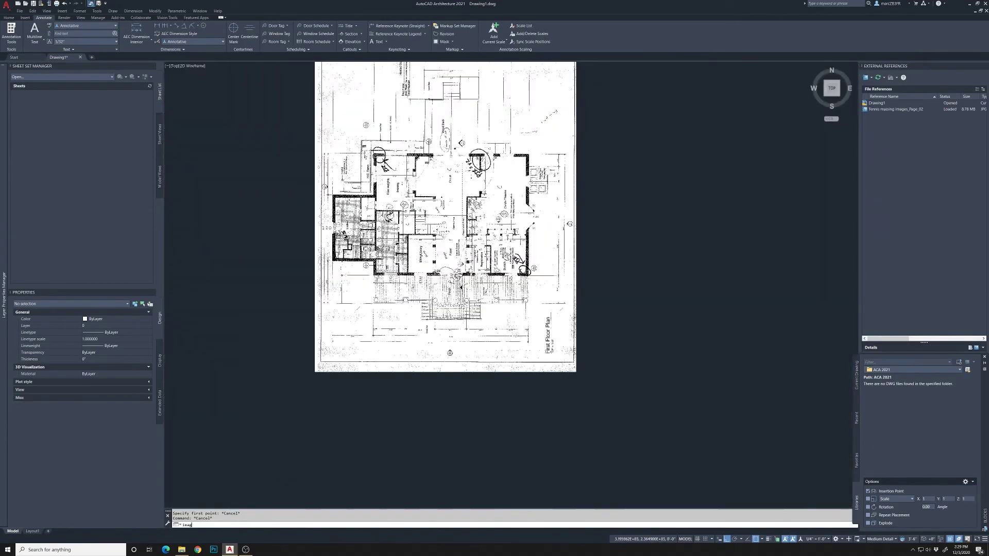
click(551, 297)
key(Return)
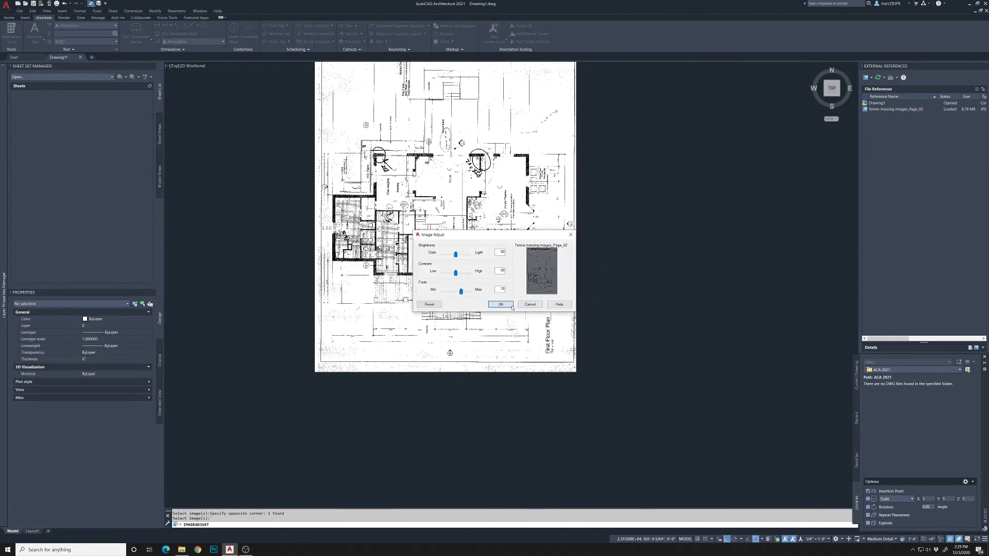
click(512, 308)
scroll(374, 345, up, 4)
Scale the plan image by Reference, using the 15'-0" dimension's endpoints.
click(487, 421)
click(266, 320)
key(Return)
scroll(266, 321, up, 6)
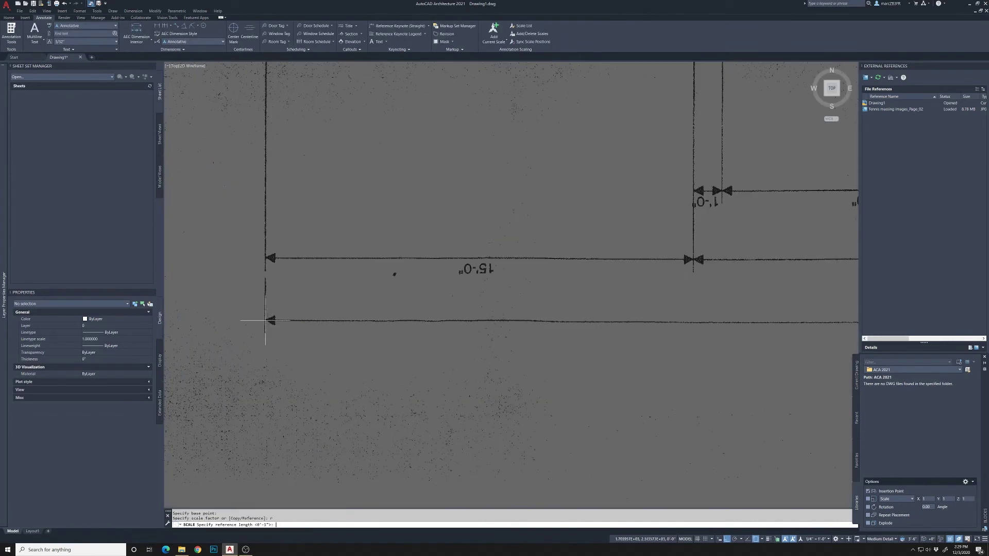
click(266, 320)
scroll(265, 321, down, 5)
click(815, 318)
key(Return)
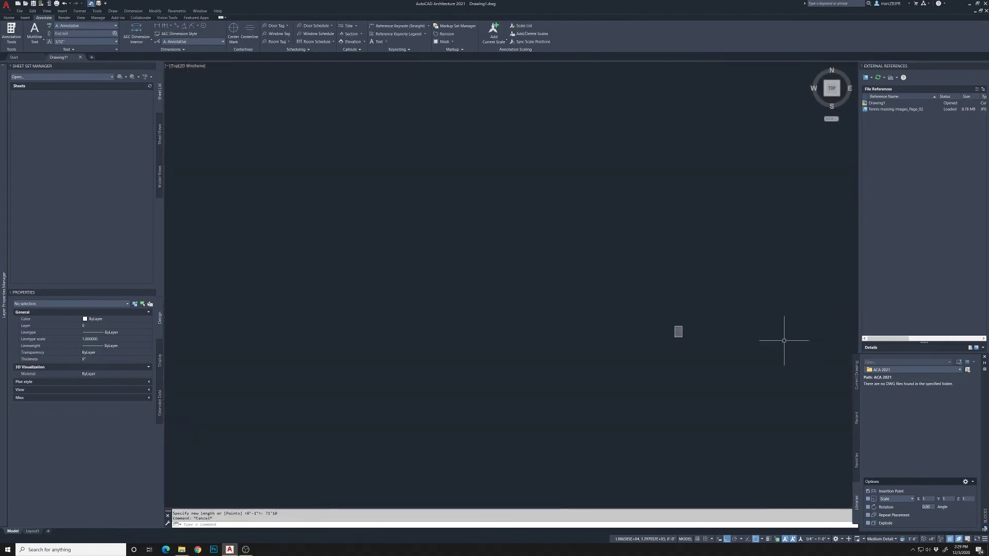
scroll(783, 335, down, 8)
scroll(190, 327, up, 5)
scroll(225, 368, up, 3)
Check the 15'-0" length with DIST, then start picking a reference angle.
text(di)
click(225, 368)
middle_drag(225, 368, 682, 358)
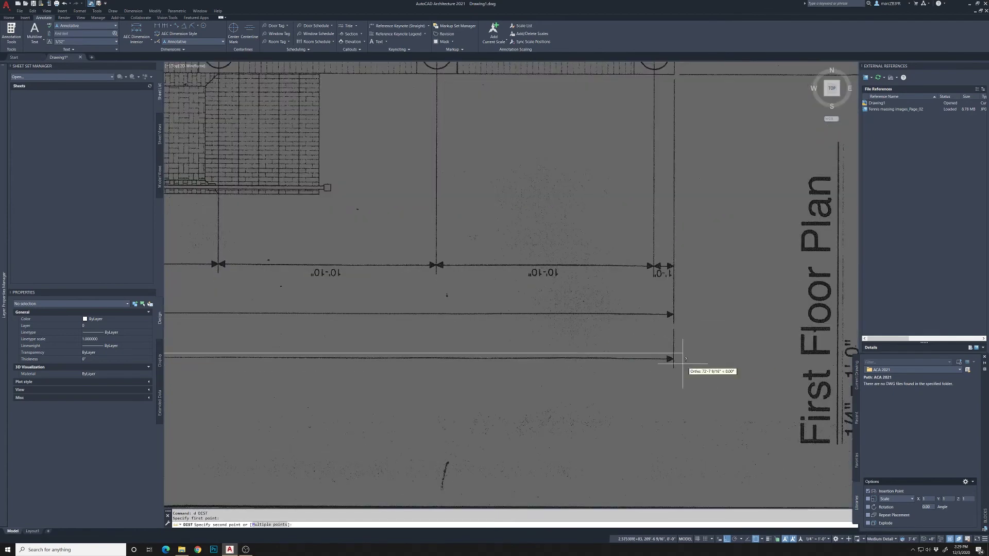
click(672, 358)
scroll(691, 375, down, 5)
scroll(293, 346, up, 5)
text(r)
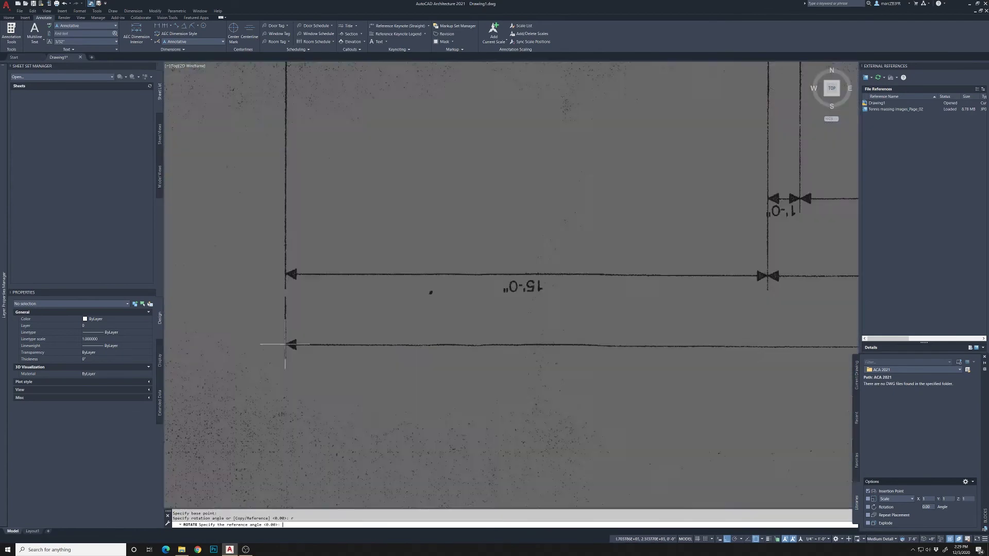
click(287, 346)
scroll(650, 323, down, 4)
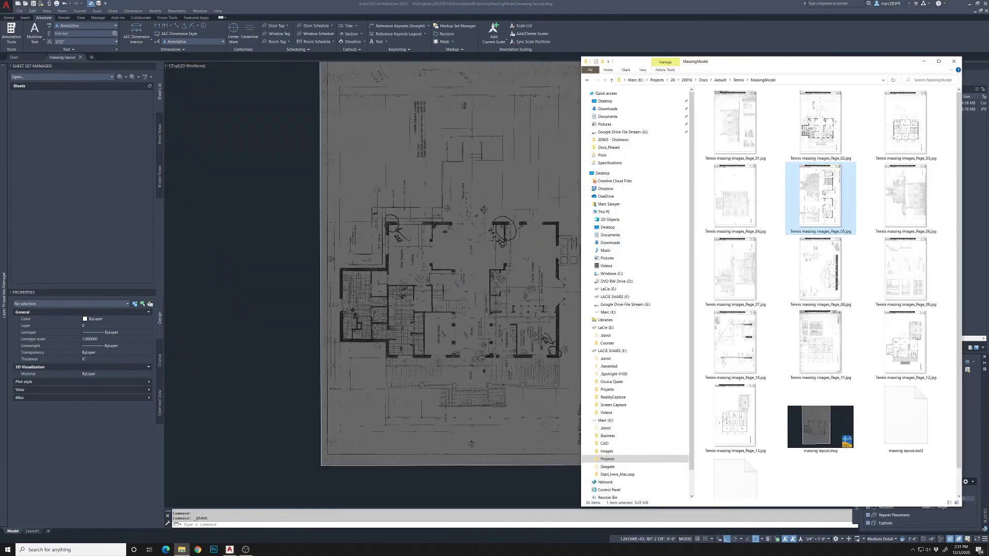
Cancel the pending rotation of the scanned image.
key(Escape)
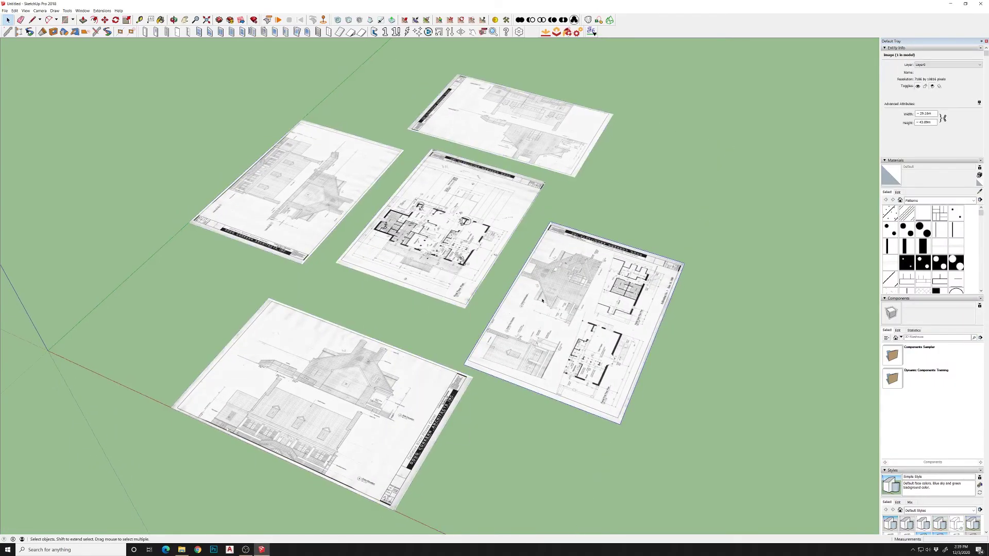
Rotate the elevation sheet so it stands upright.
mouse_move(542, 300)
middle_down()
mouse_move(414, 100)
mouse_move(565, 134)
middle_up()
key(q)
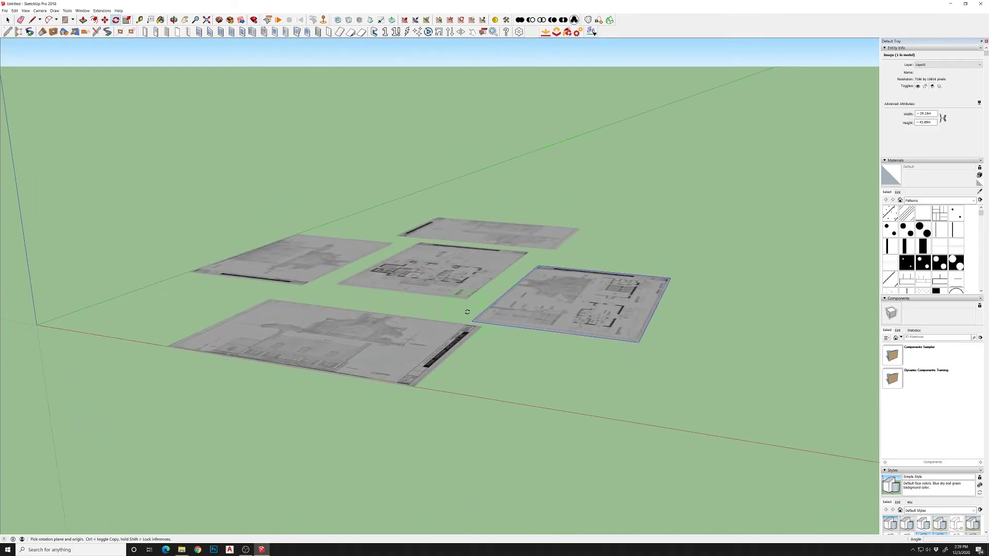
click(510, 327)
scroll(515, 288, up, 3)
Move the upright sheet so its corner snaps onto the floor plan.
key(m)
scroll(530, 299, up, 3)
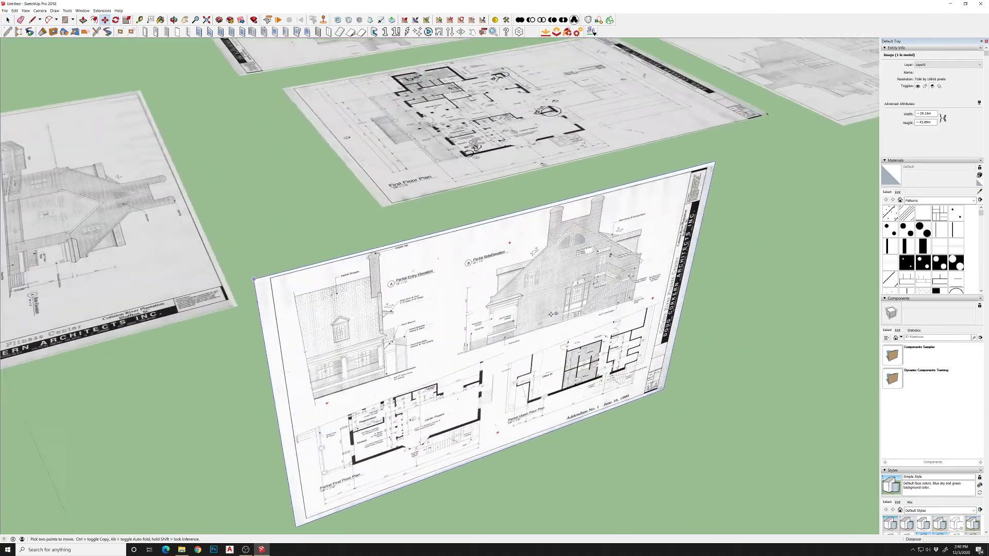
scroll(538, 304, up, 3)
scroll(538, 303, up, 3)
click(535, 307)
scroll(536, 309, down, 10)
scroll(525, 320, up, 5)
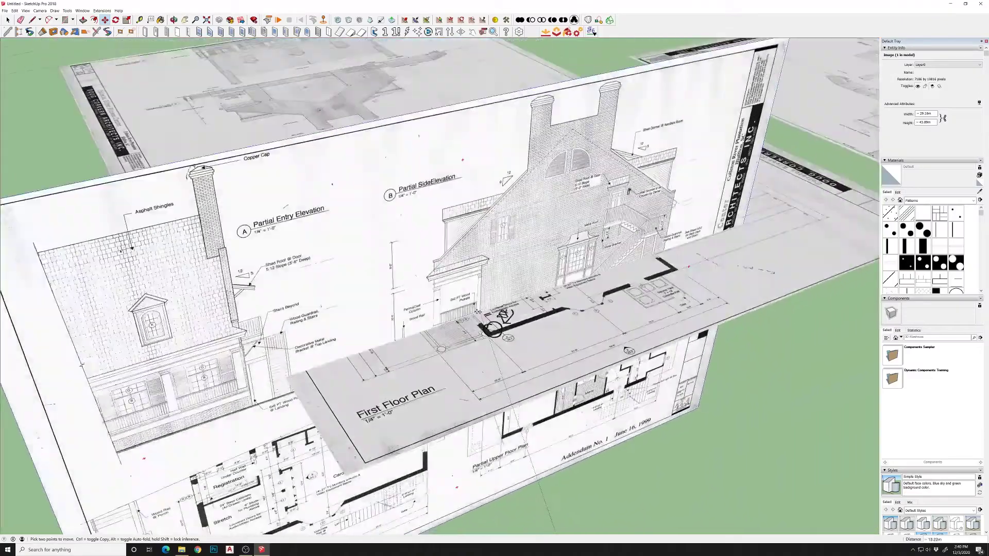
scroll(519, 327, up, 5)
scroll(521, 329, up, 1)
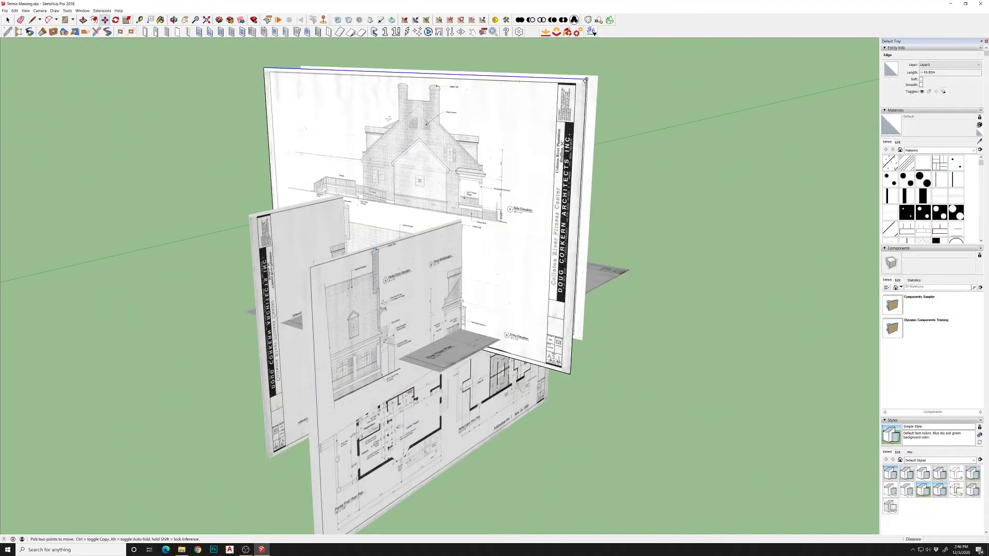
click(586, 80)
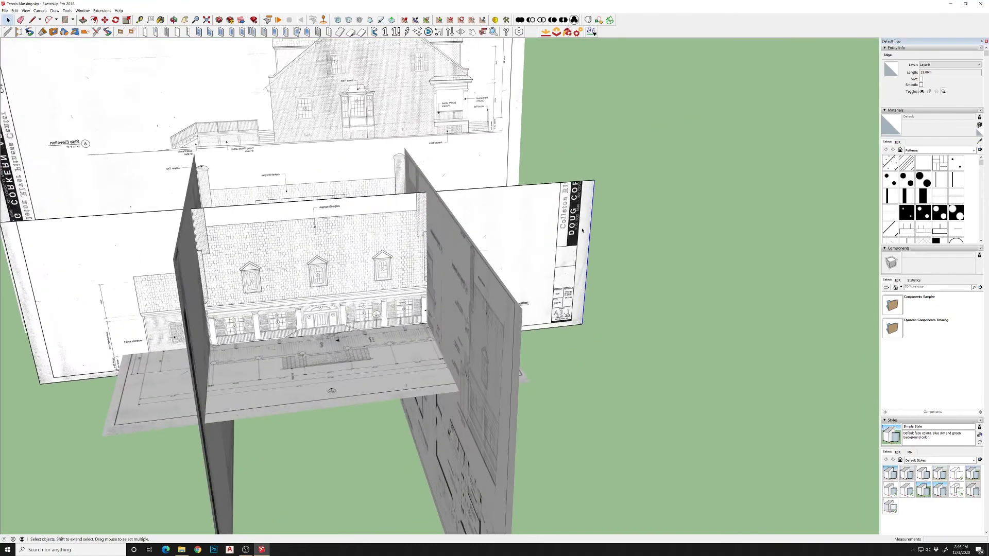
key(space)
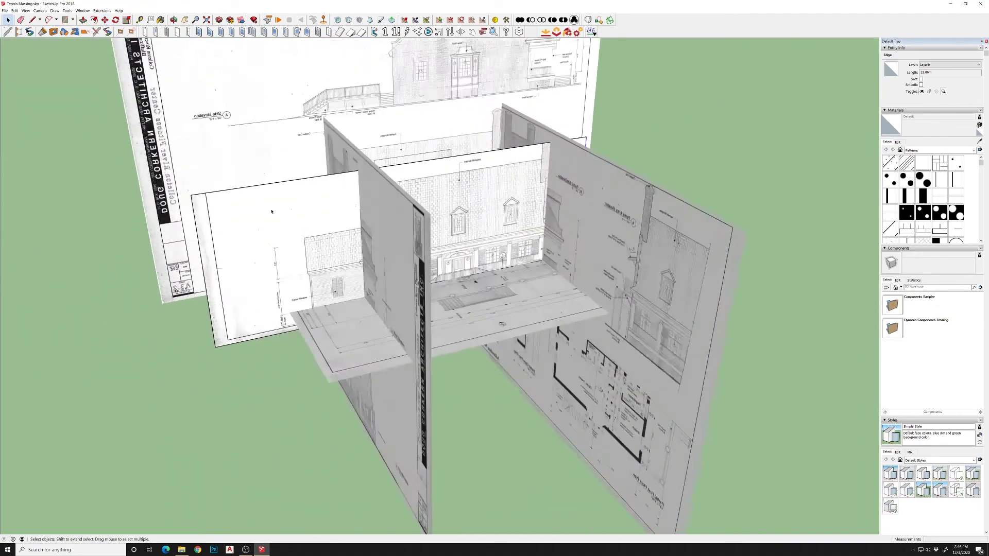
middle_drag(490, 187, 195, 219)
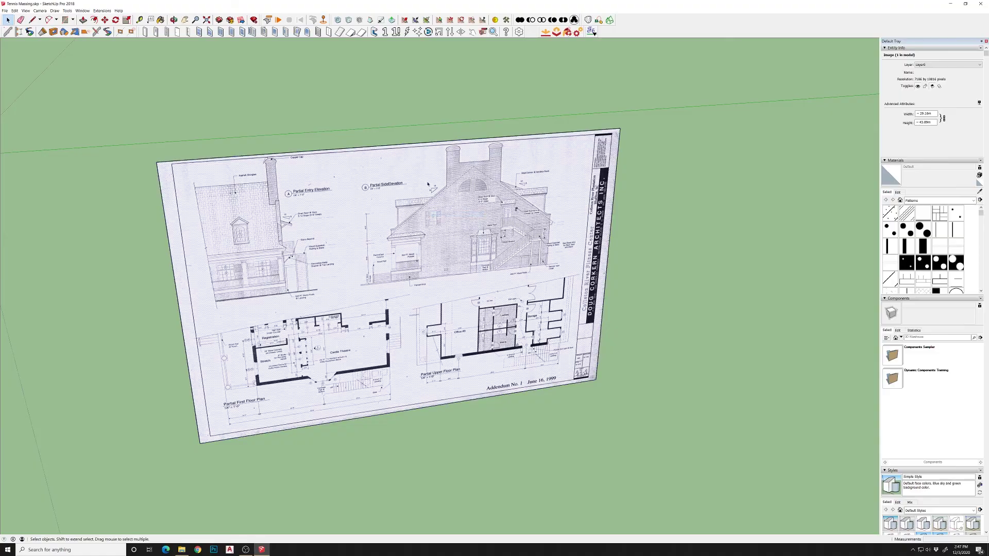
Trace a wall outline from the cornice corner on the elevation sheet.
scroll(405, 227, up, 5)
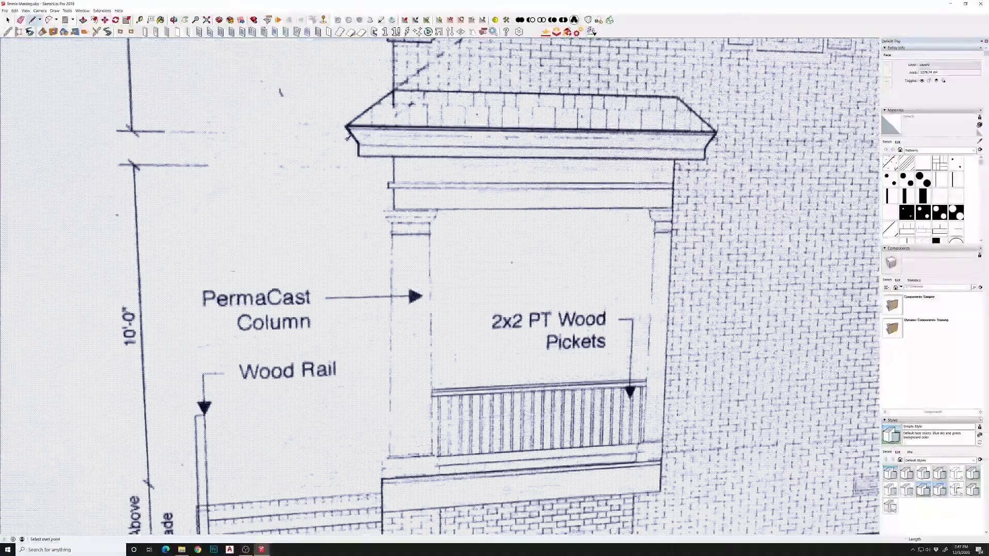
click(370, 227)
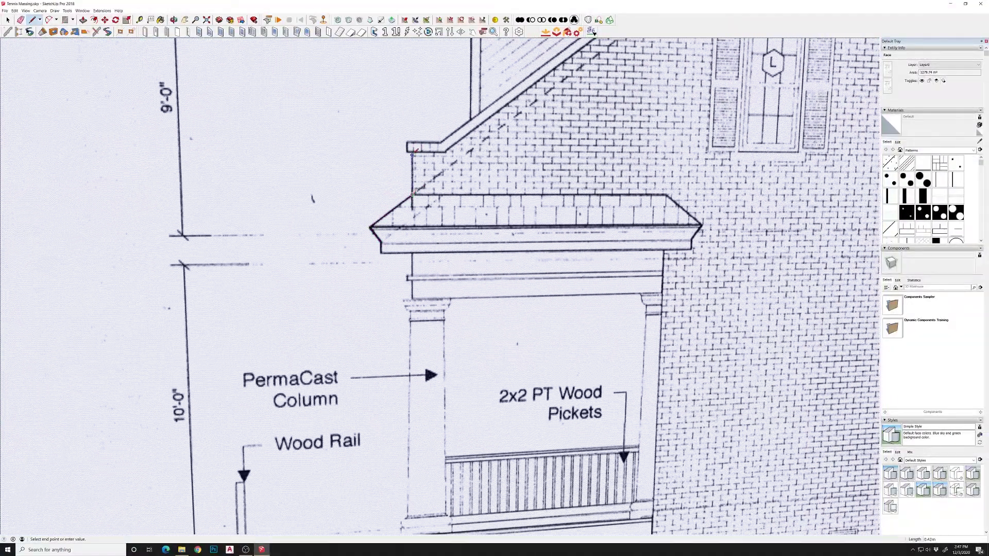
scroll(412, 194, up, 1)
scroll(438, 143, down, 8)
scroll(512, 309, up, 3)
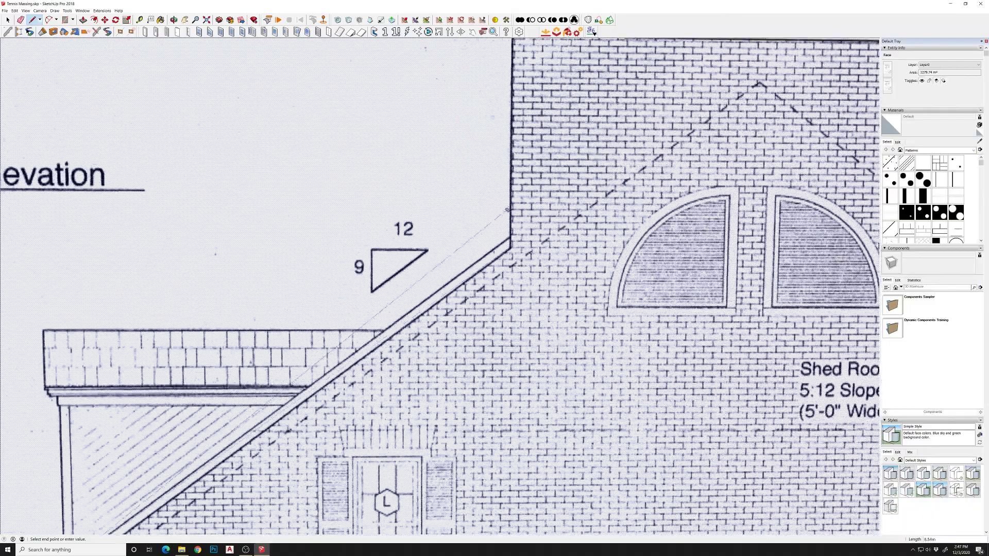
scroll(512, 309, up, 1)
scroll(478, 335, down, 2)
scroll(506, 138, up, 4)
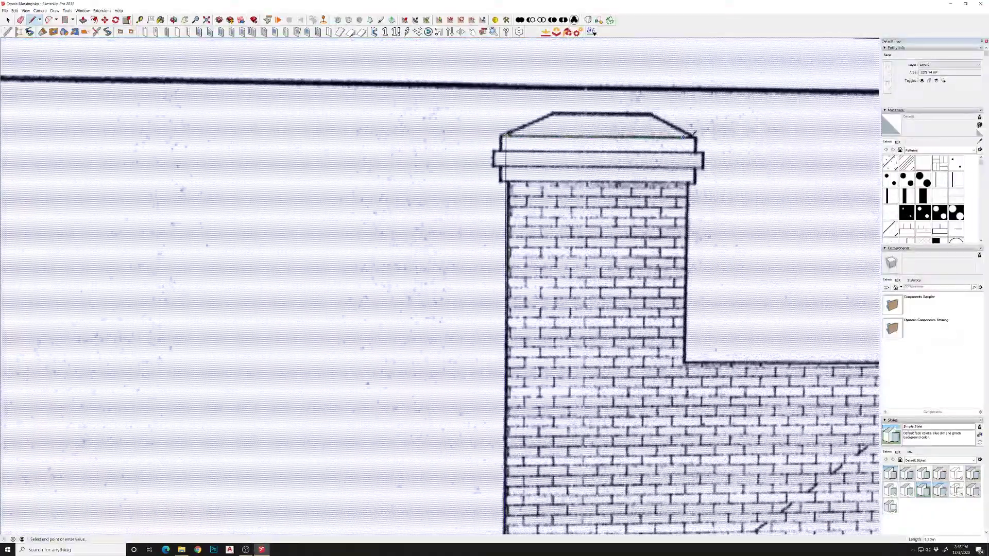
scroll(694, 137, down, 10)
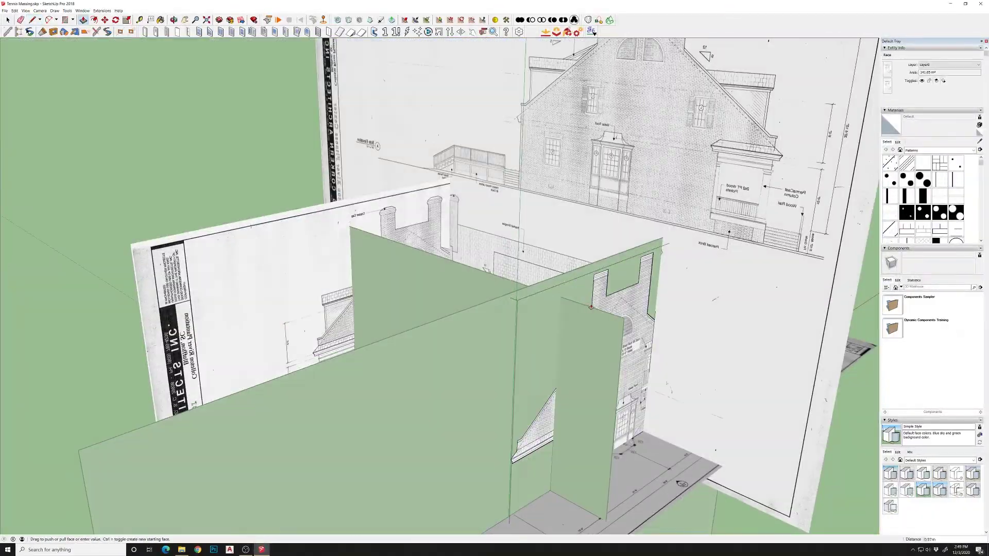
Push/Pull the traced faces out into massing walls.
middle_drag(669, 232, 616, 307)
key(p)
key(space)
scroll(627, 306, up, 3)
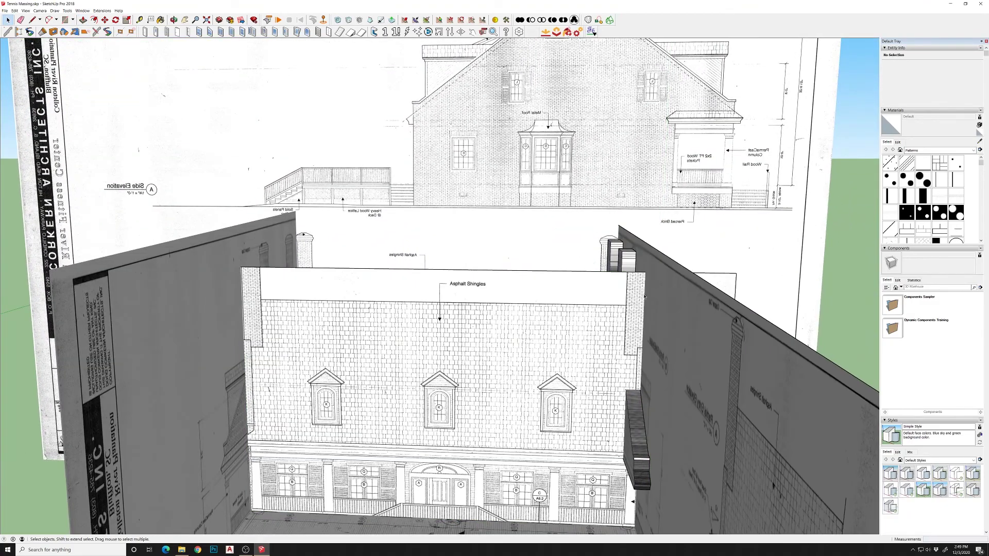
scroll(625, 307, up, 2)
key(p)
scroll(625, 306, down, 3)
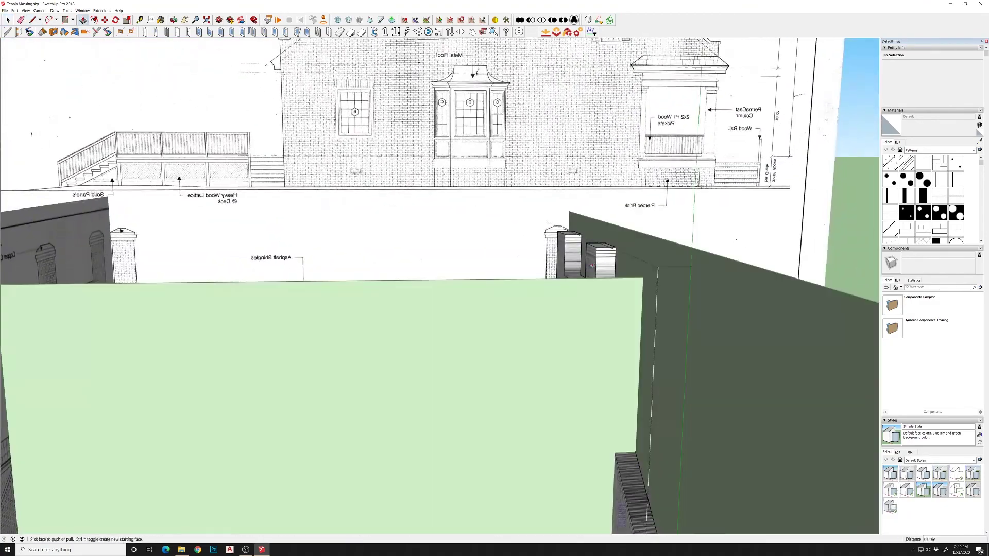
mouse_move(606, 323)
middle_down()
mouse_move(648, 345)
mouse_move(646, 265)
mouse_move(463, 289)
middle_up()
scroll(657, 339, down, 5)
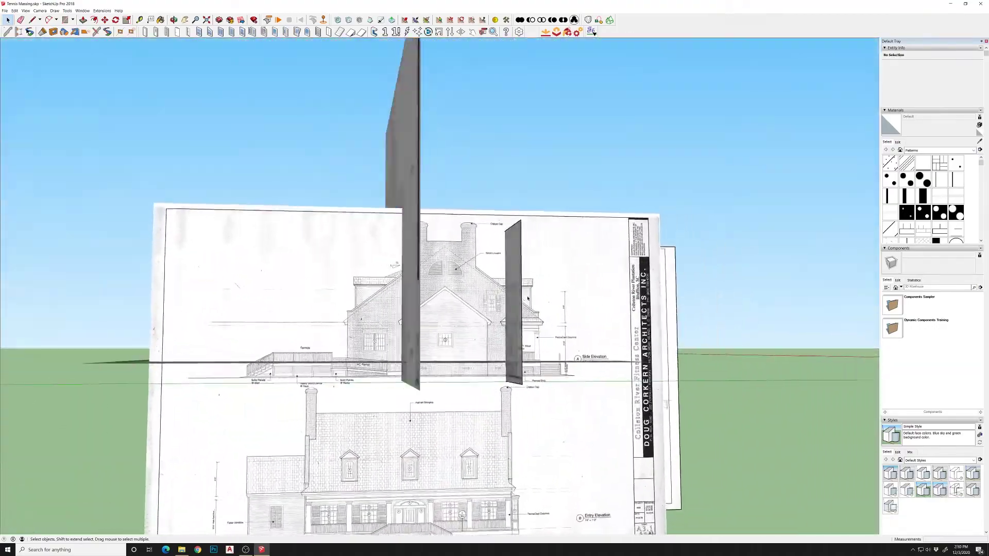
Trace the gable eaves on the side elevation sheet with the Line tool.
scroll(438, 303, up, 5)
scroll(426, 310, down, 4)
click(426, 310)
scroll(426, 310, up, 6)
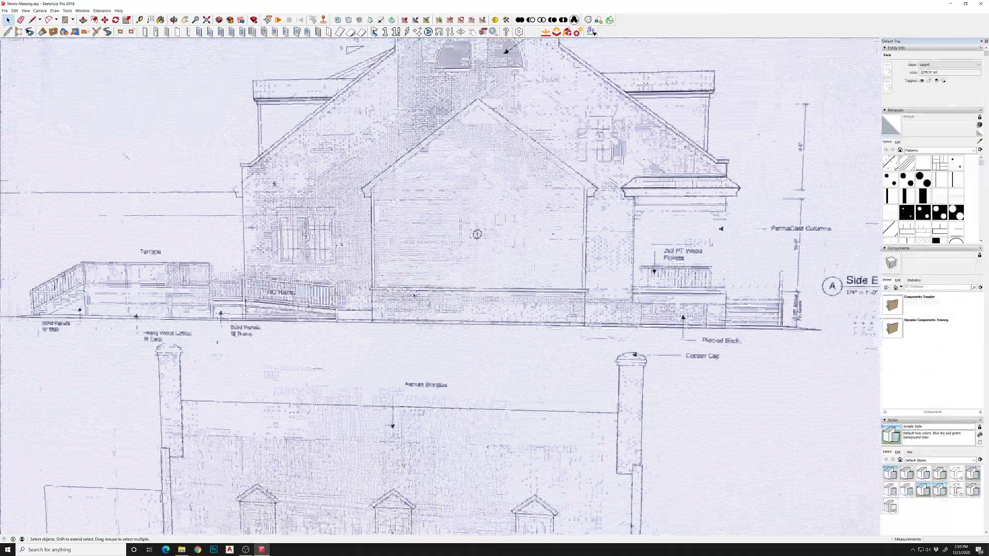
key(l)
scroll(438, 268, up, 3)
scroll(443, 276, up, 2)
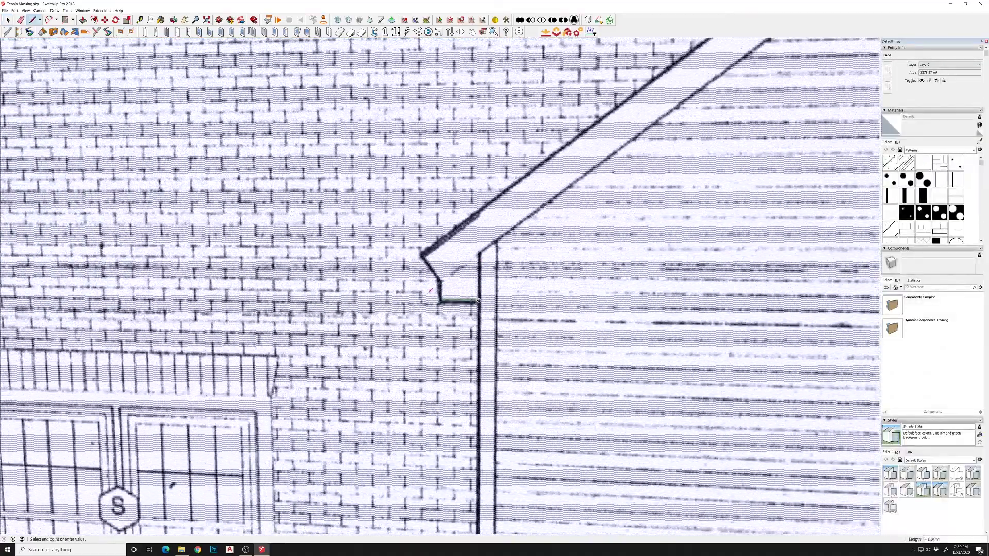
scroll(427, 254, down, 5)
scroll(648, 218, up, 5)
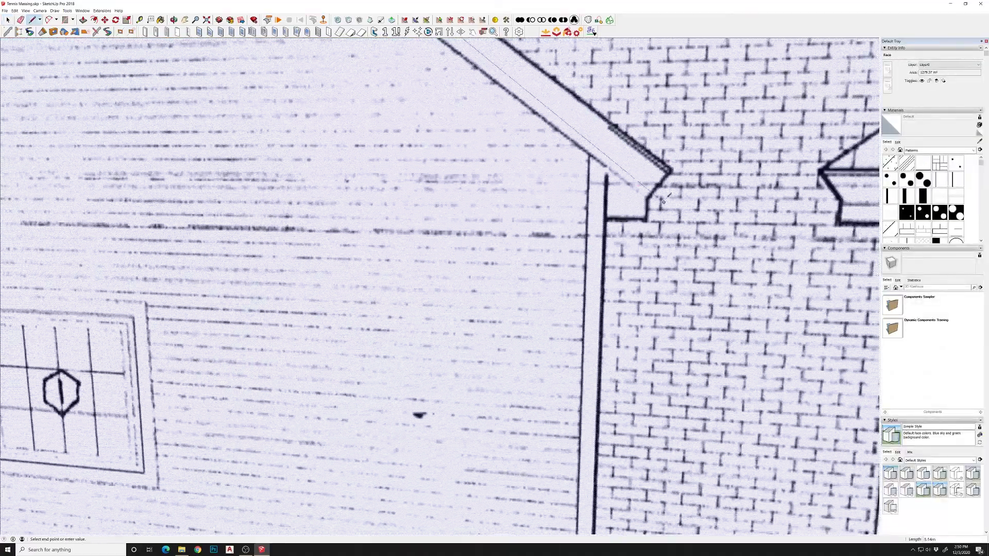
scroll(602, 217, down, 5)
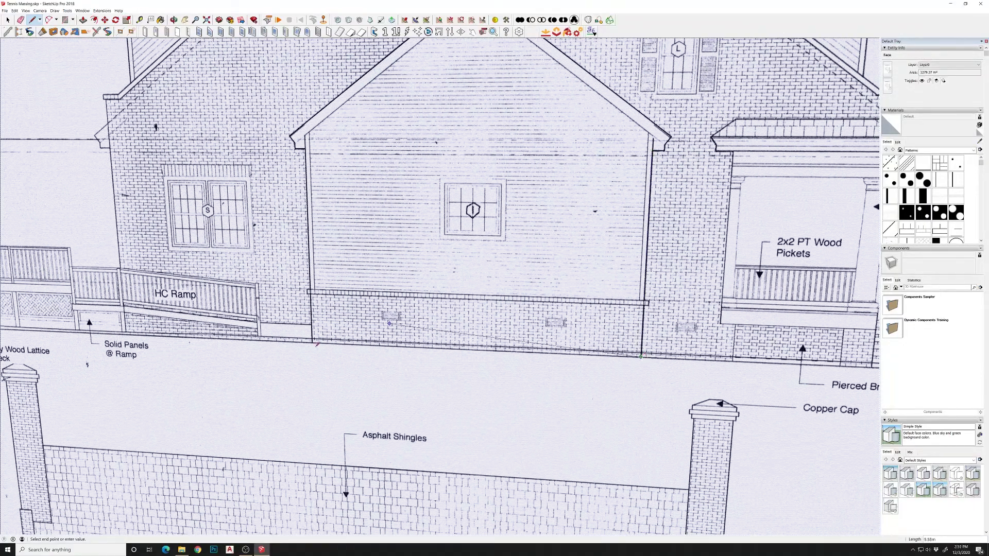
scroll(463, 216, down, 3)
scroll(463, 217, down, 3)
scroll(458, 226, down, 3)
key(space)
Push/Pull the traced gable face into the massing.
click(455, 232)
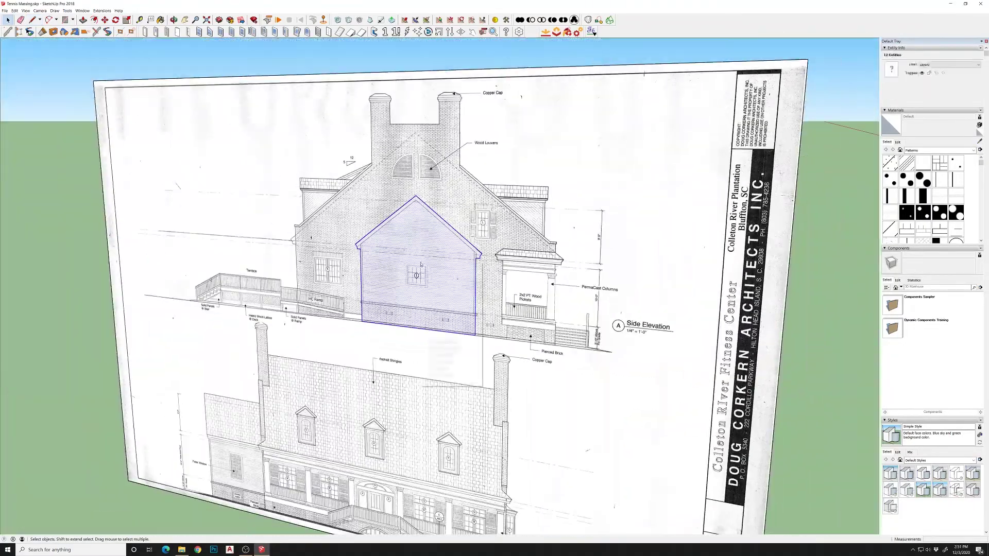
middle_drag(455, 233, 412, 297)
key(p)
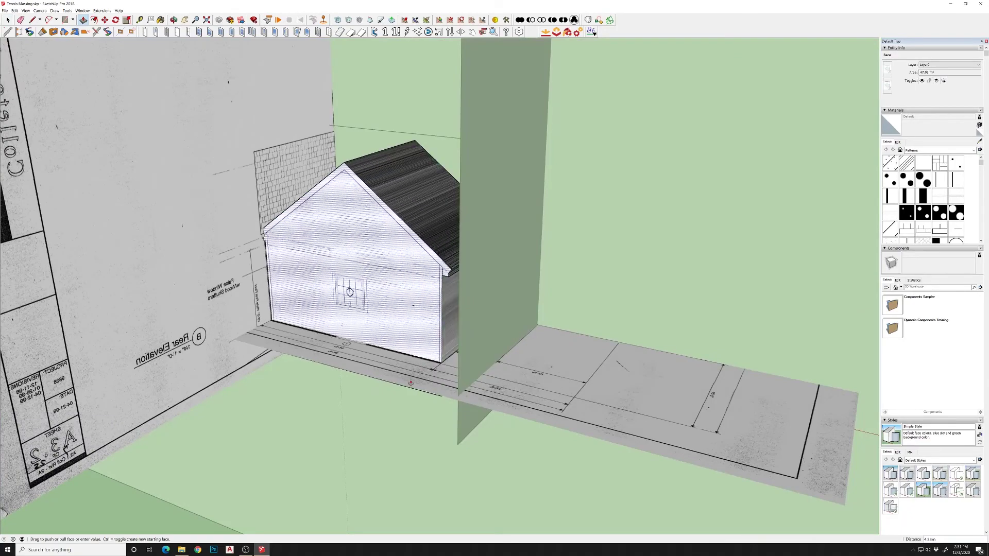
scroll(410, 184, down, 10)
middle_drag(410, 183, 390, 150)
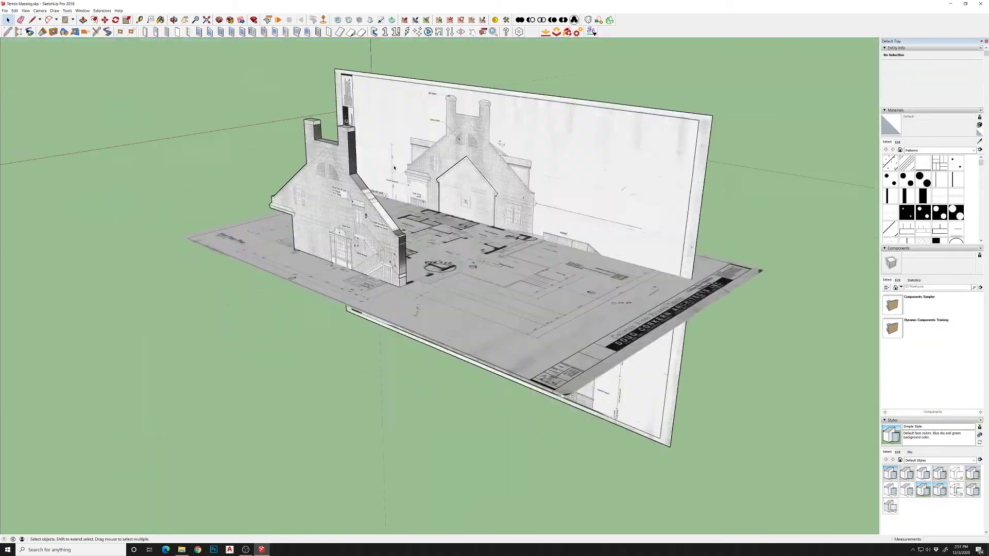
scroll(393, 168, up, 5)
scroll(370, 304, down, 2)
scroll(370, 304, up, 2)
Explode the side elevation image into editable geometry.
right_click(369, 302)
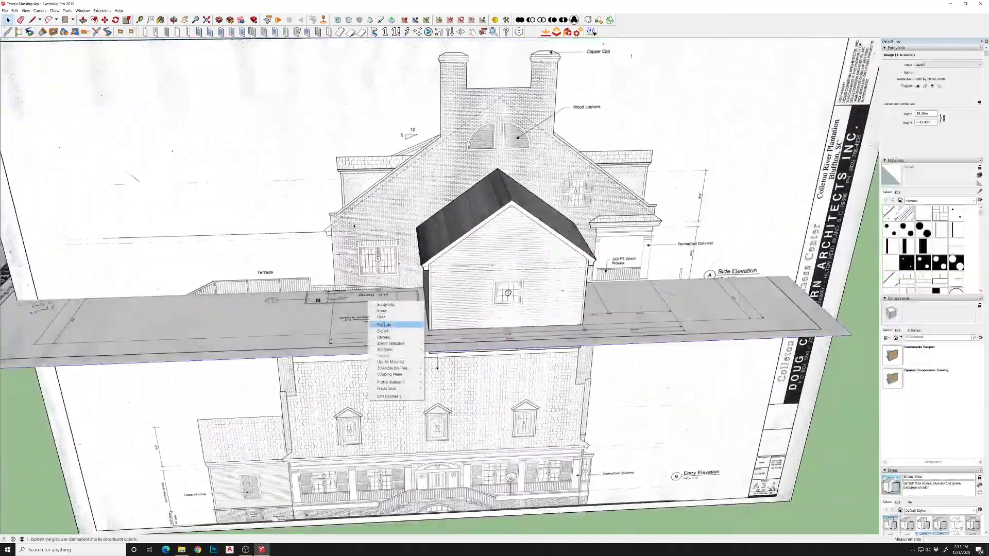
click(383, 325)
key(l)
scroll(464, 260, up, 3)
scroll(464, 260, up, 3)
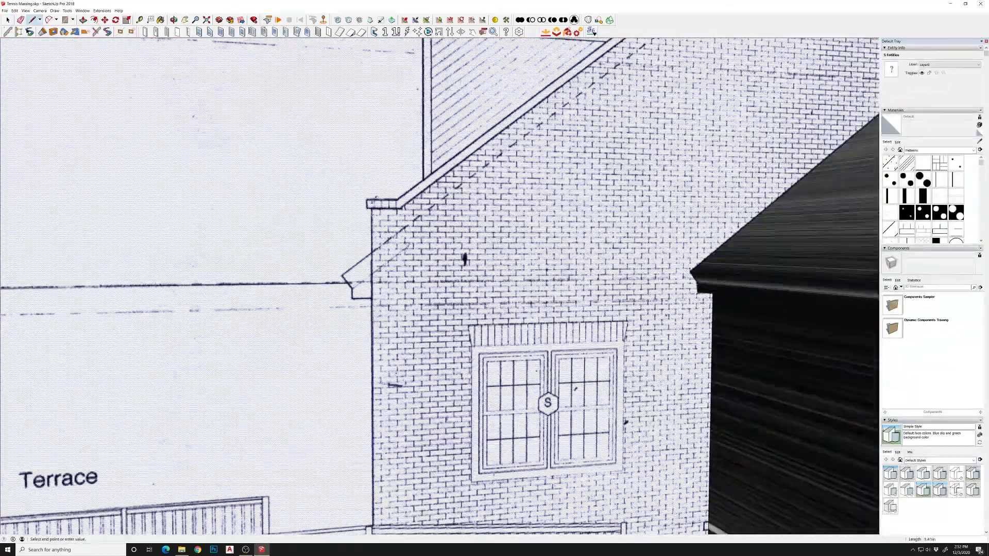
scroll(464, 260, up, 3)
Draw edges along the chimney top and the porch header.
shift+middle_drag(464, 260, 443, 199)
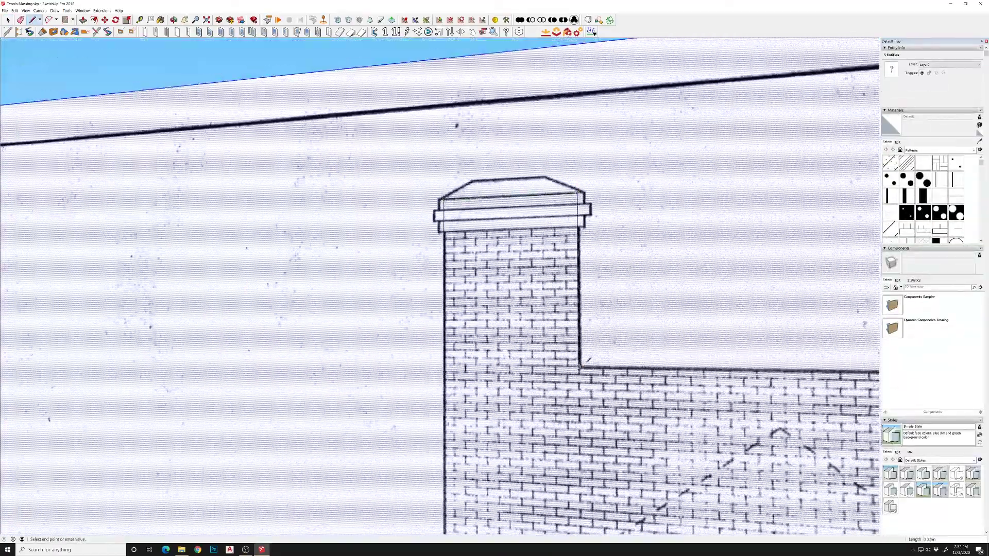
mouse_move(581, 367)
shift+middle_down()
mouse_move(309, 381)
mouse_move(309, 155)
mouse_move(232, 103)
shift+middle_up()
scroll(702, 368, up, 3)
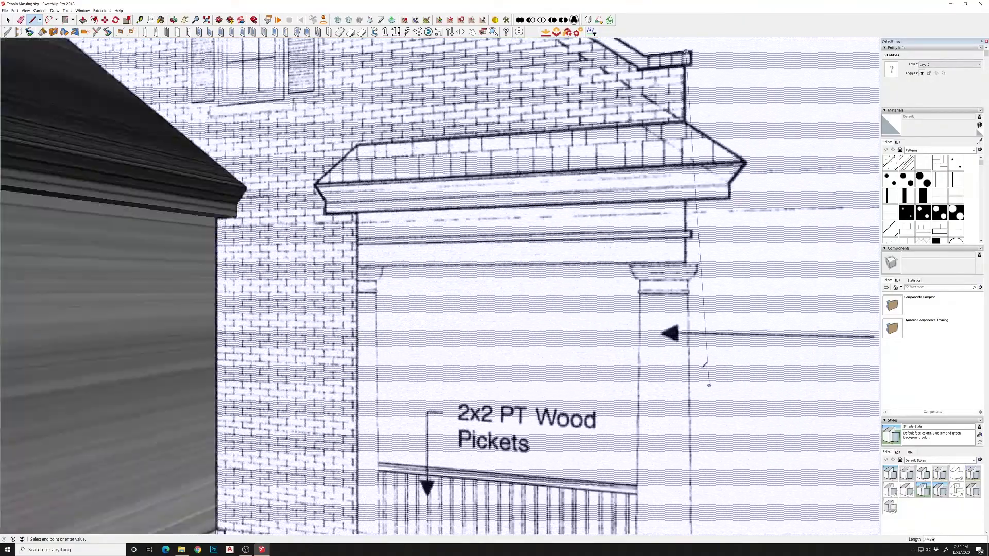
shift+middle_drag(704, 365, 711, 402)
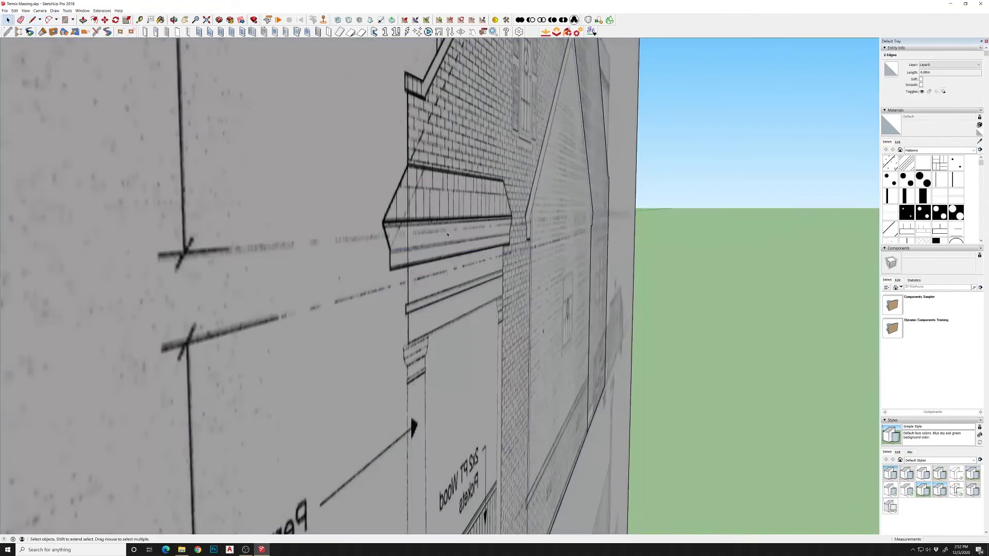
middle_drag(742, 237, 621, 196)
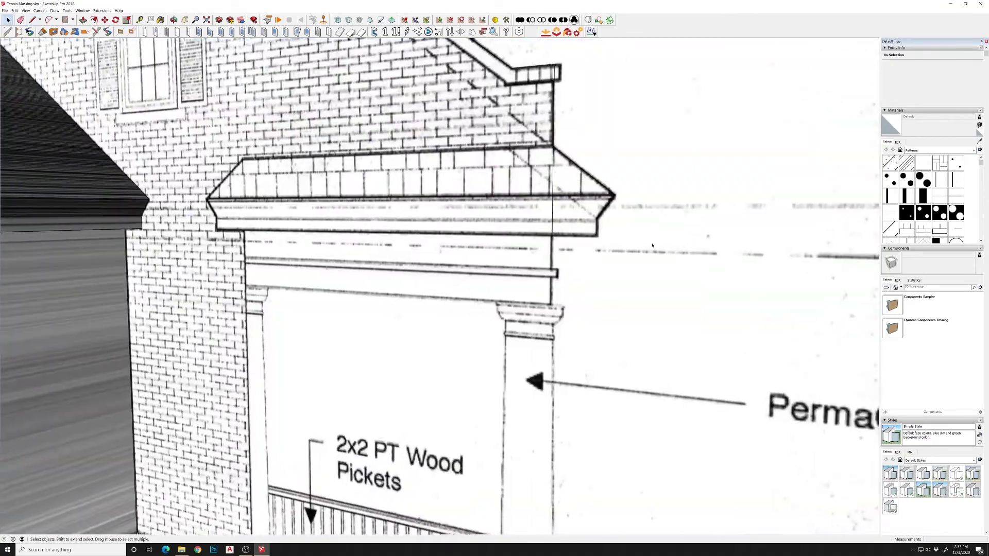
click(621, 195)
click(601, 237)
scroll(600, 236, down, 5)
mouse_move(618, 360)
shift+middle_down()
mouse_move(651, 316)
mouse_move(481, 206)
shift+middle_up()
Raise the pillar block beside the massing wall with Push/Pull.
key(p)
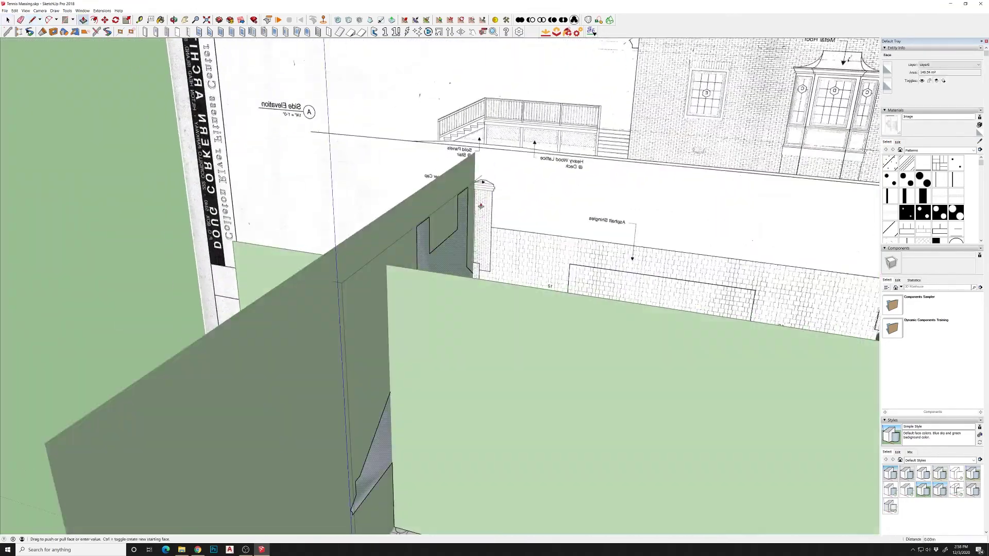
scroll(484, 203, up, 4)
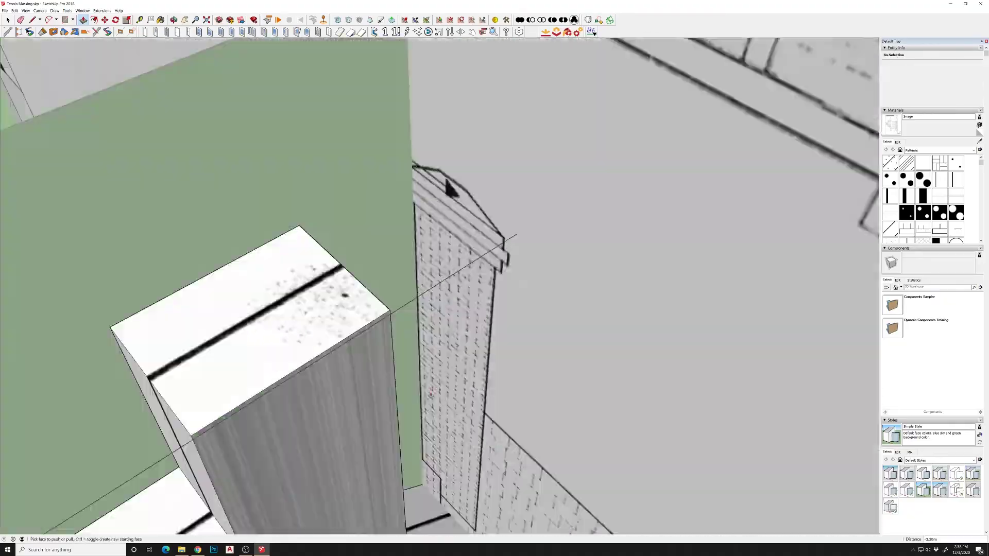
middle_drag(521, 254, 309, 288)
scroll(249, 311, down, 8)
key(space)
Trace outlines on the Partial Side Elevation sheet.
mouse_move(249, 312)
middle_down()
mouse_move(360, 288)
mouse_move(509, 316)
mouse_move(391, 298)
mouse_move(347, 528)
mouse_move(304, 363)
middle_up()
scroll(360, 288, up, 3)
scroll(509, 316, up, 3)
scroll(348, 528, up, 3)
key(l)
scroll(347, 528, up, 3)
scroll(304, 363, up, 3)
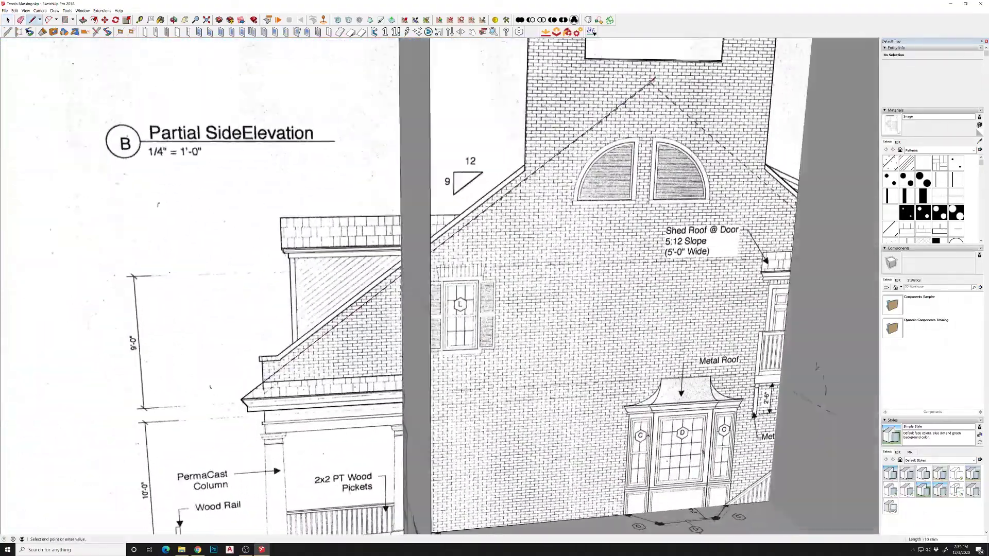
Trace edges on the stair and porch column elevation sheets.
middle_drag(651, 80, 670, 180)
scroll(721, 231, up, 3)
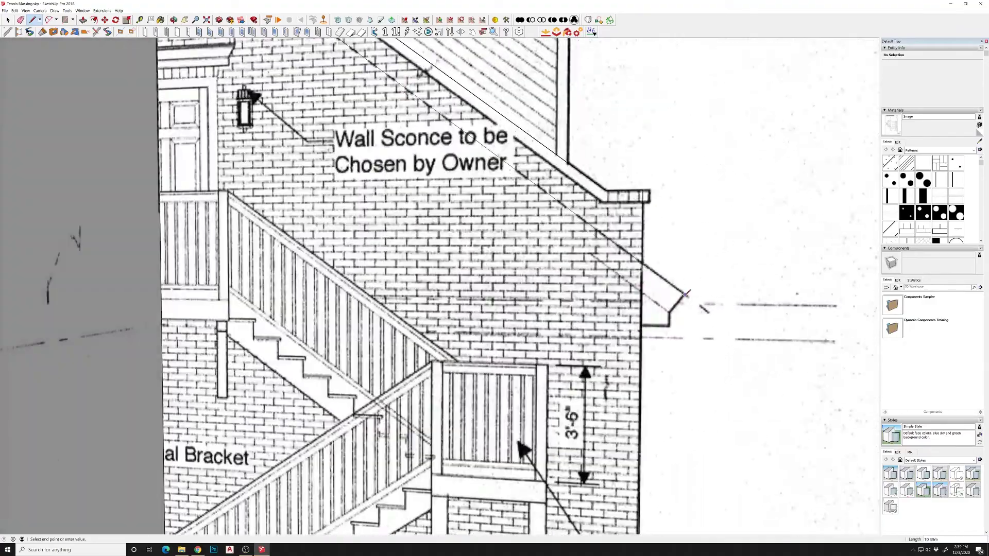
scroll(753, 246, up, 2)
scroll(753, 246, down, 3)
mouse_move(721, 257)
middle_down()
mouse_move(567, 334)
mouse_move(464, 415)
mouse_move(496, 262)
middle_up()
scroll(464, 415, up, 3)
scroll(238, 247, down, 5)
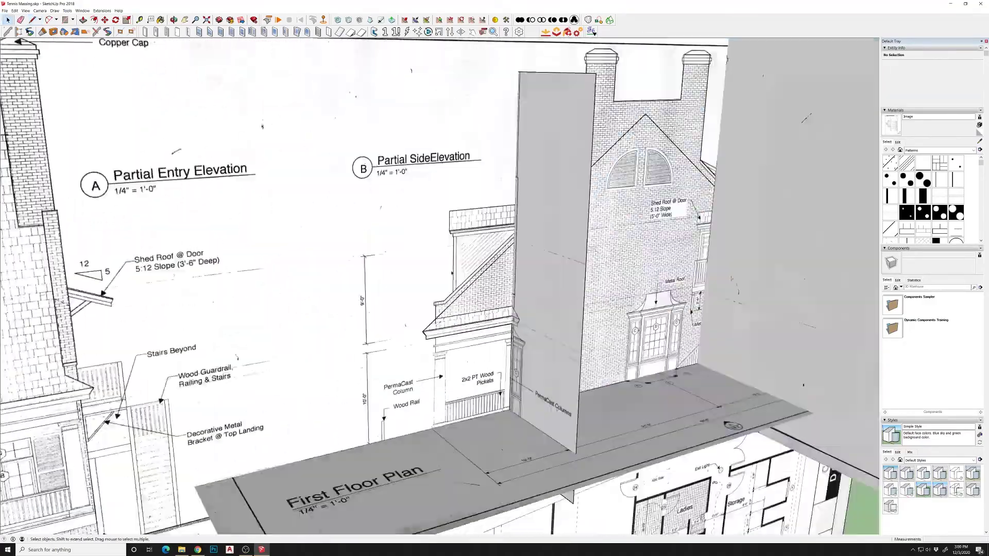
middle_drag(238, 247, 645, 367)
Cancel Push/Pull and orbit out over the drawing planes.
key(p)
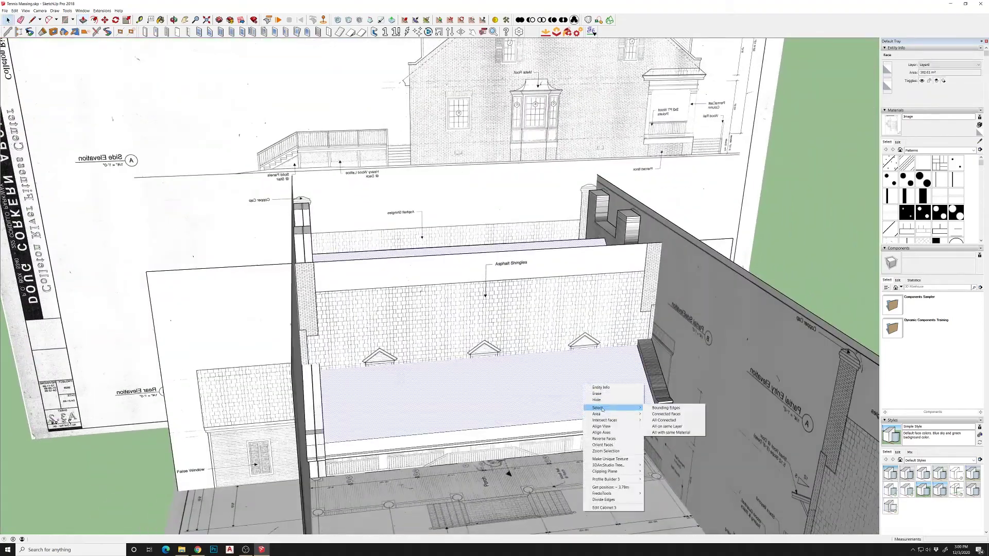
key(Escape)
scroll(602, 409, down, 5)
middle_drag(602, 409, 645, 344)
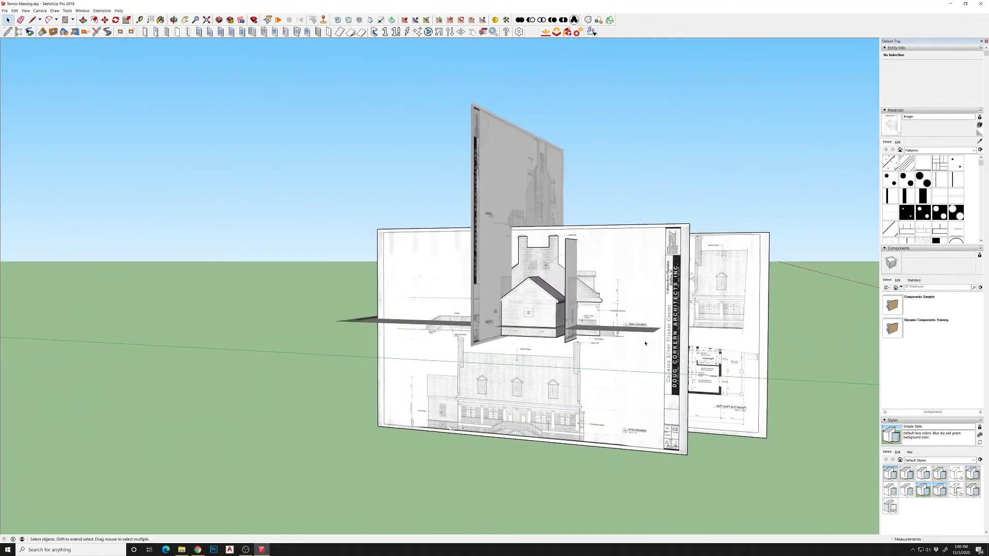
scroll(543, 312, up, 6)
Select the gabled wing group, apply a context-menu option, then undo it twice.
click(449, 308)
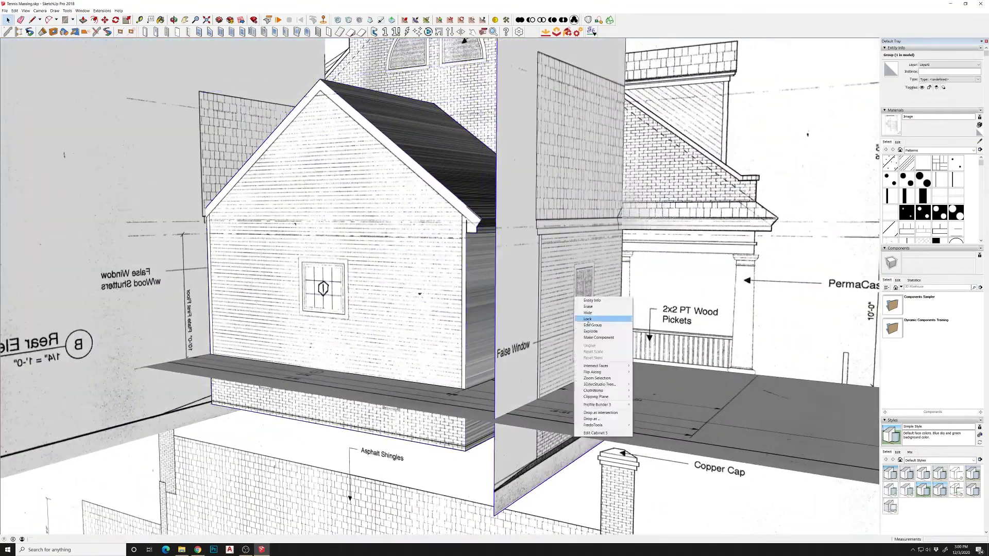
click(588, 349)
scroll(479, 293, down, 5)
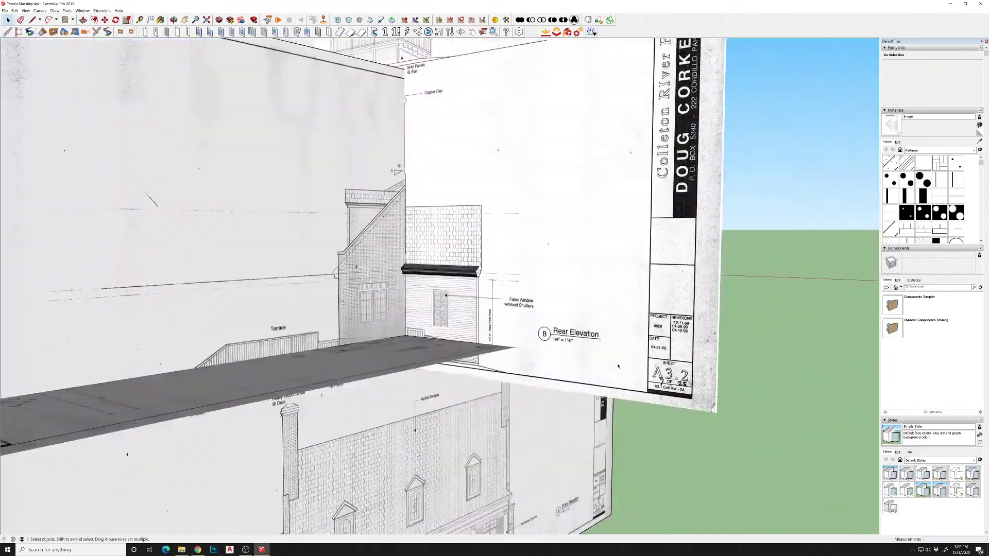
right_click(608, 350)
click(641, 419)
key(ctrl+z)
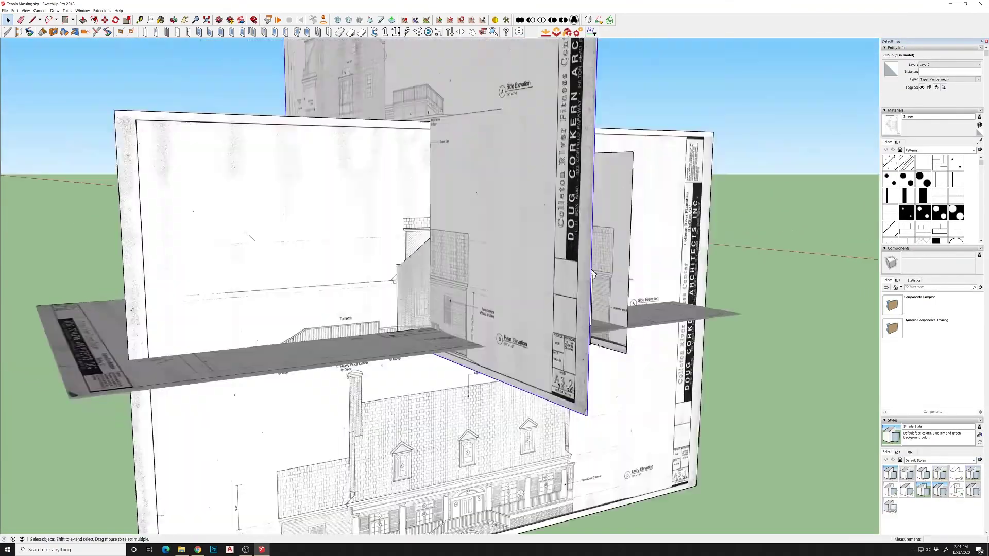
key(ctrl+z)
Enter the main house massing group for editing and view it front-left.
scroll(571, 522, down, 5)
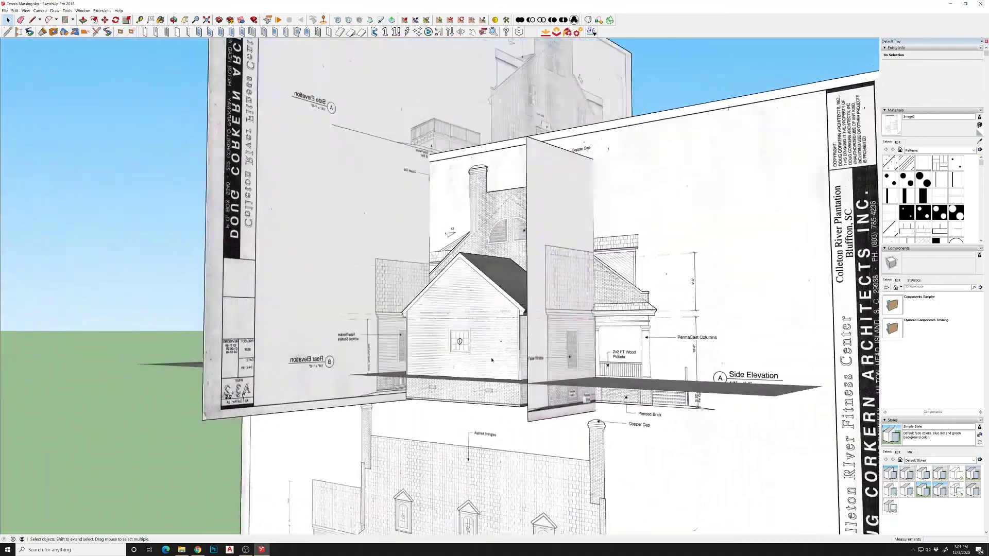
mouse_move(571, 522)
middle_down()
mouse_move(555, 338)
mouse_move(484, 300)
mouse_move(541, 397)
middle_up()
double_click(535, 243)
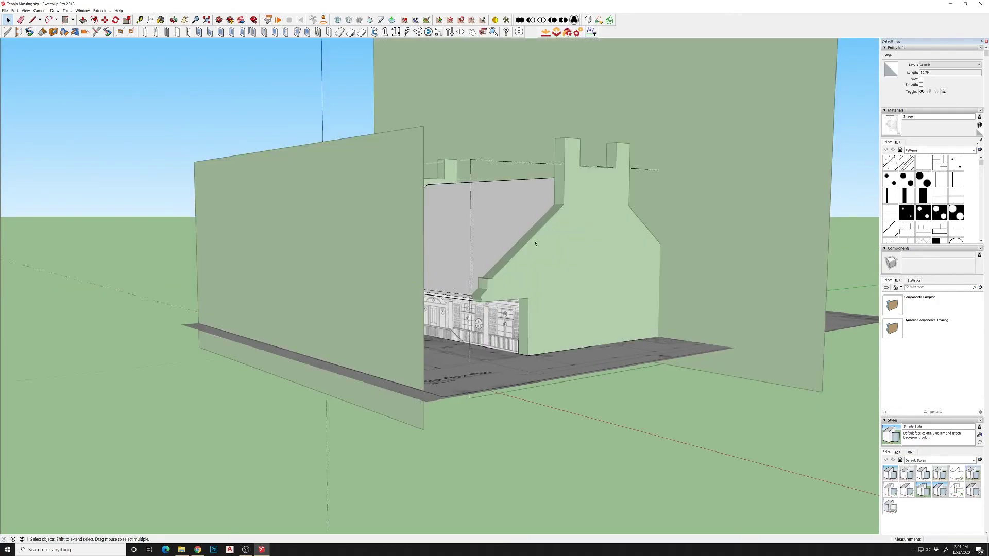
key(space)
mouse_move(452, 227)
middle_down()
mouse_move(908, 227)
mouse_move(445, 171)
mouse_move(628, 180)
mouse_move(437, 294)
middle_up()
Draw a line from the dormer's eave corner with the Line tool.
scroll(437, 294, up, 10)
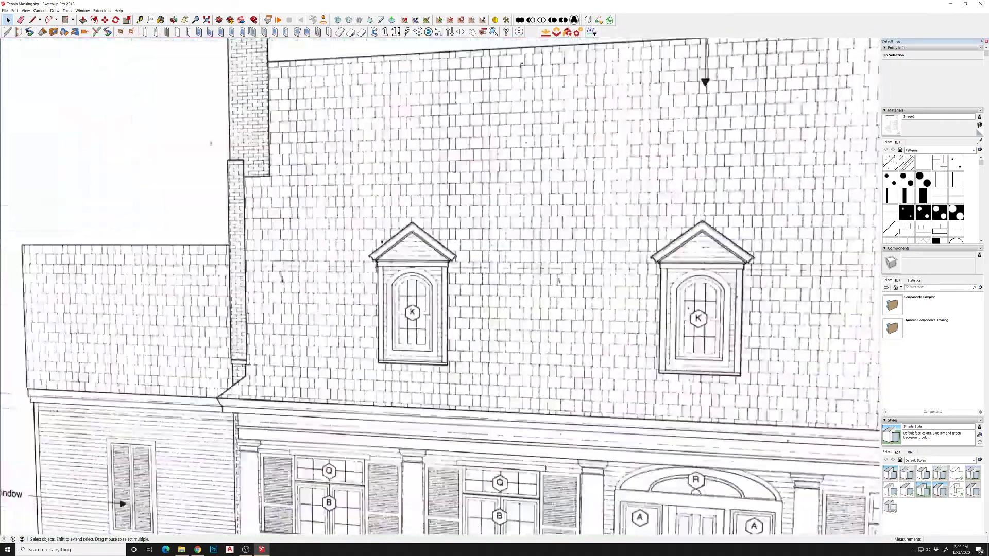
scroll(436, 293, up, 5)
key(r)
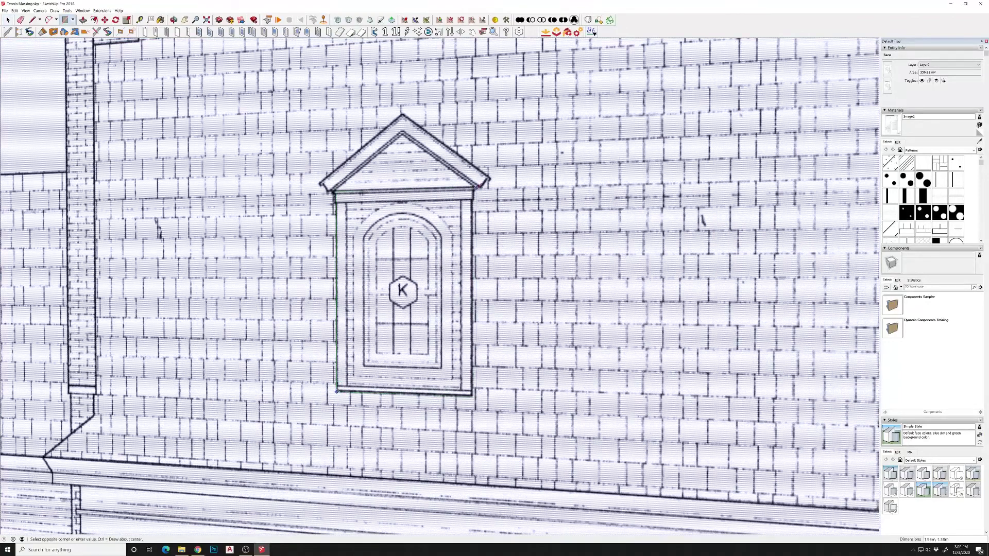
key(l)
scroll(561, 191, up, 2)
click(557, 196)
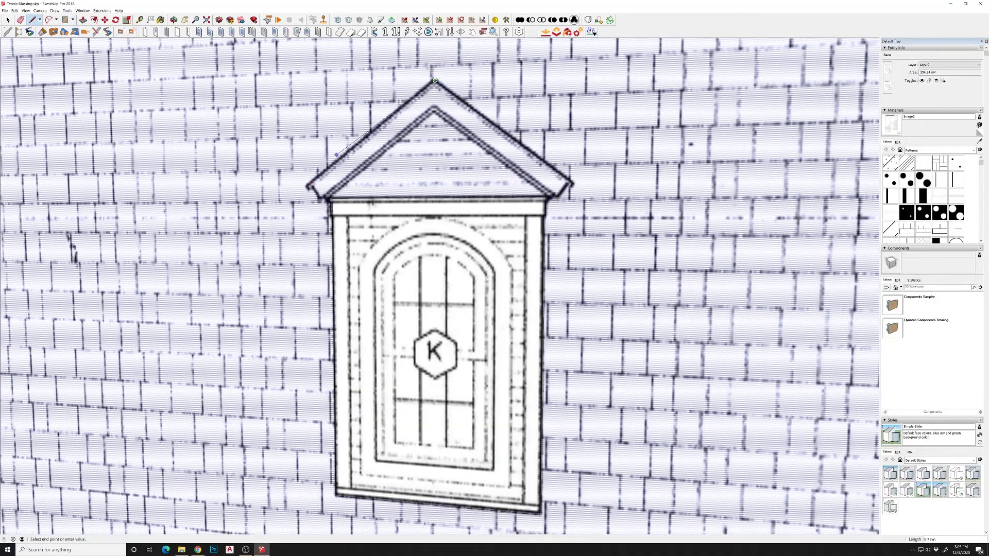
key(space)
scroll(308, 197, down, 3)
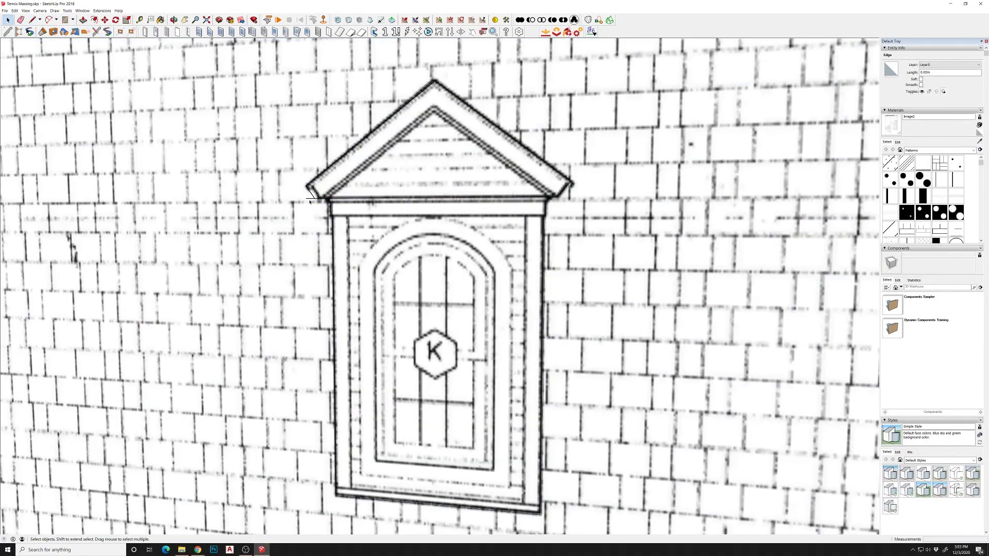
scroll(308, 196, down, 5)
scroll(412, 309, down, 5)
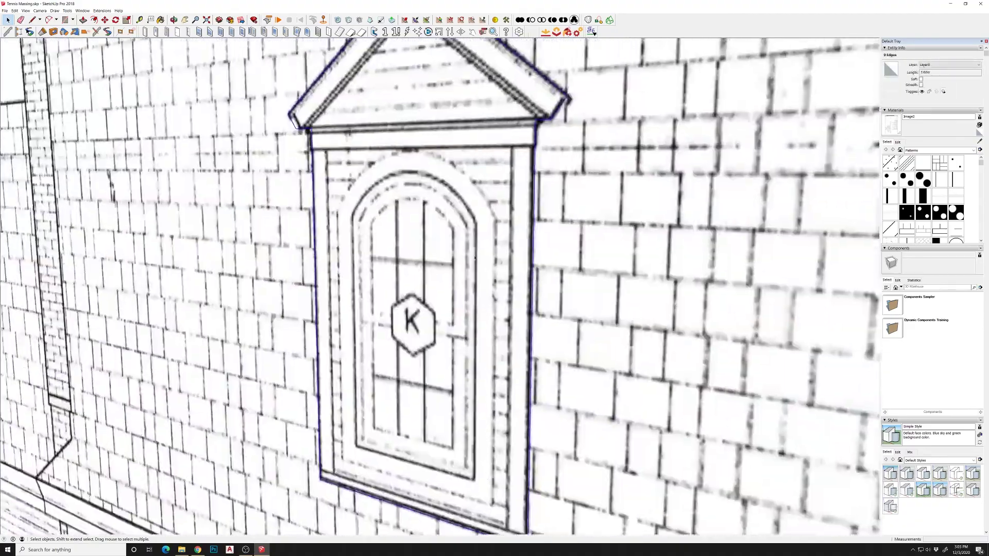
Open the dormer component for editing and Push/Pull its faces.
click(409, 325)
right_click(384, 269)
click(402, 323)
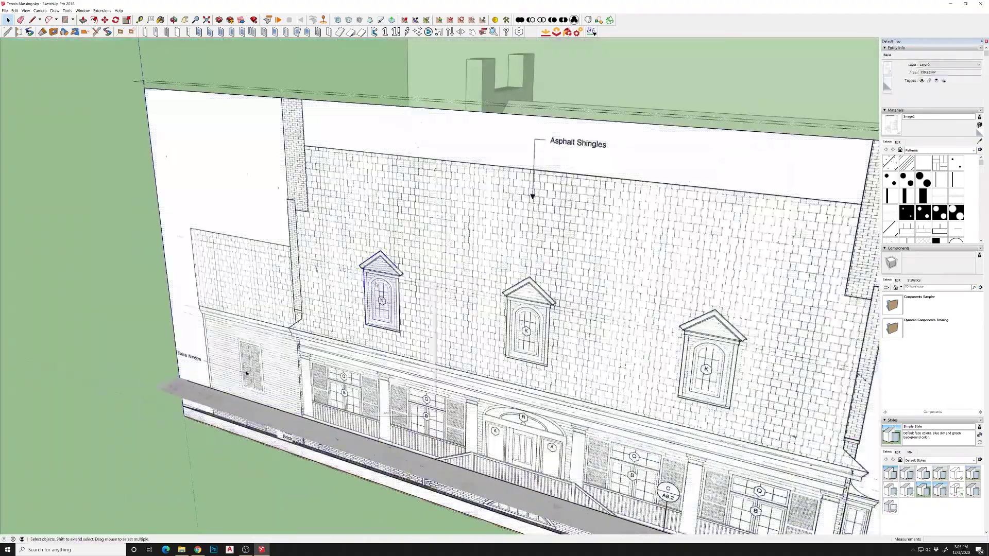
double_click(371, 306)
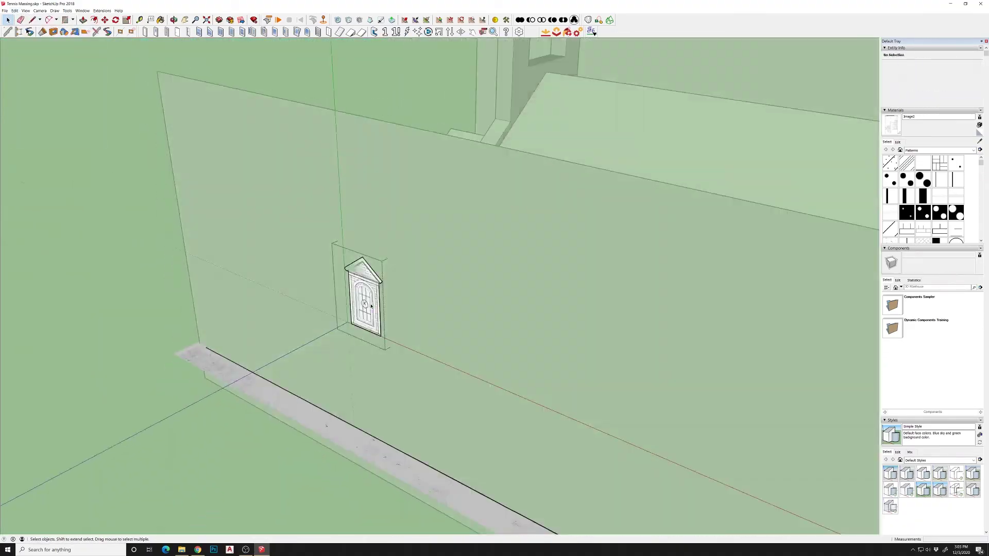
key(space)
middle_drag(638, 89, 492, 239)
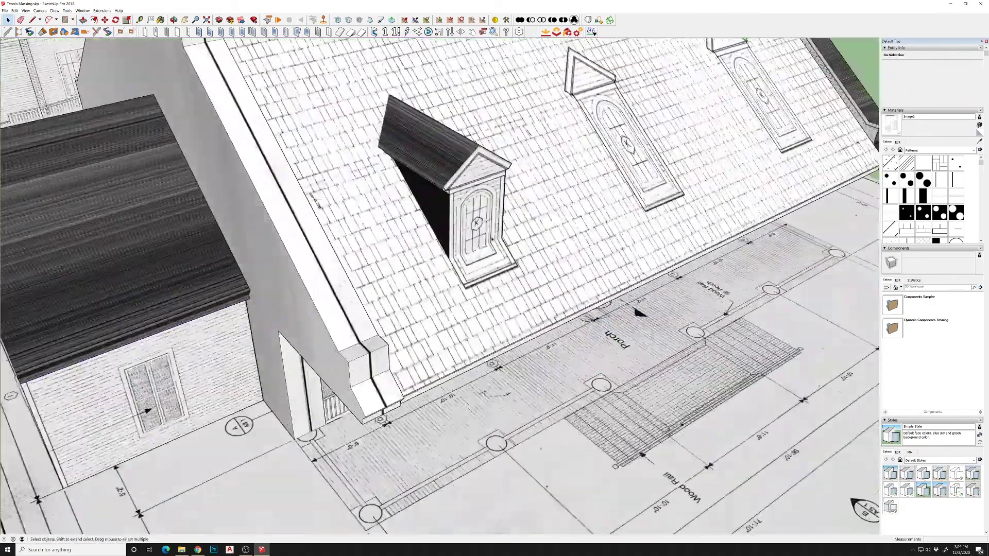
double_click(491, 240)
scroll(515, 215, up, 3)
key(p)
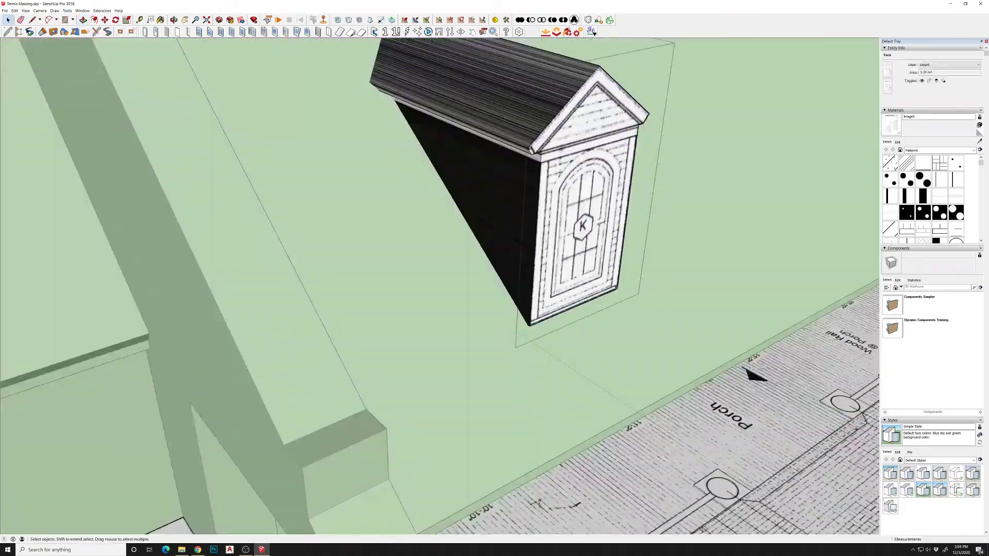
key(Escape)
scroll(551, 288, down, 10)
scroll(551, 288, up, 8)
Copy the dormer with Move+Ctrl onto the front roof at the next dormer location.
key(m)
key(ctrl)
click(351, 304)
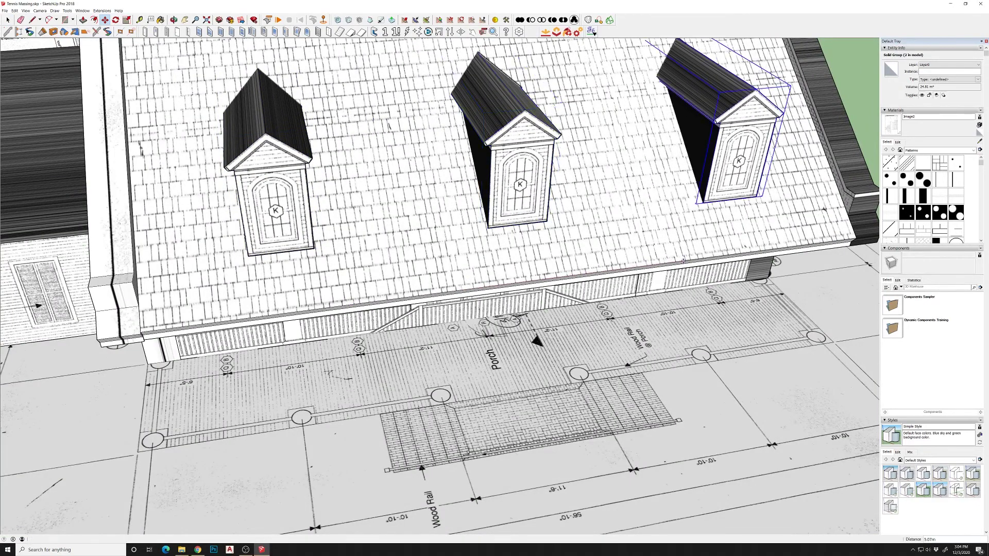
click(682, 261)
key(space)
scroll(711, 217, down, 5)
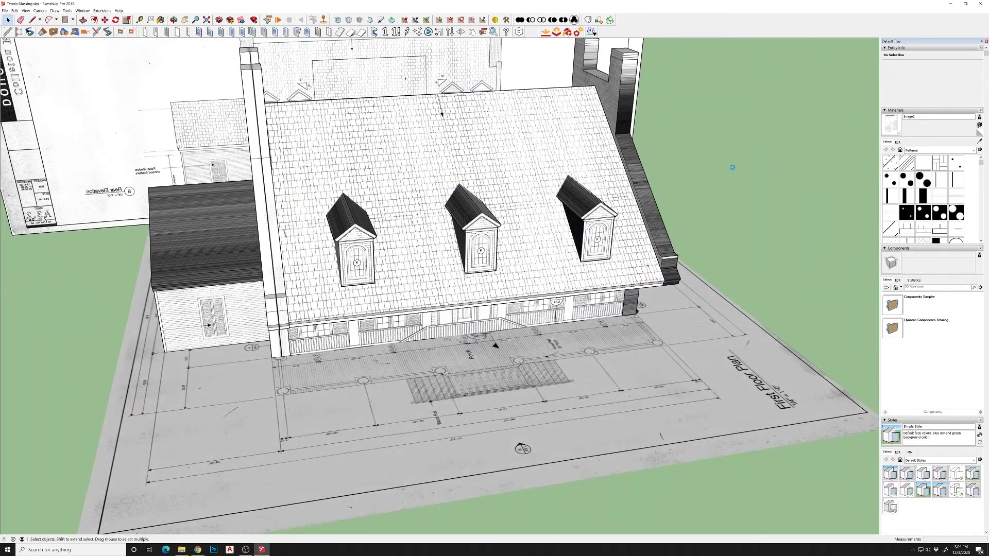
middle_drag(732, 168, 567, 206)
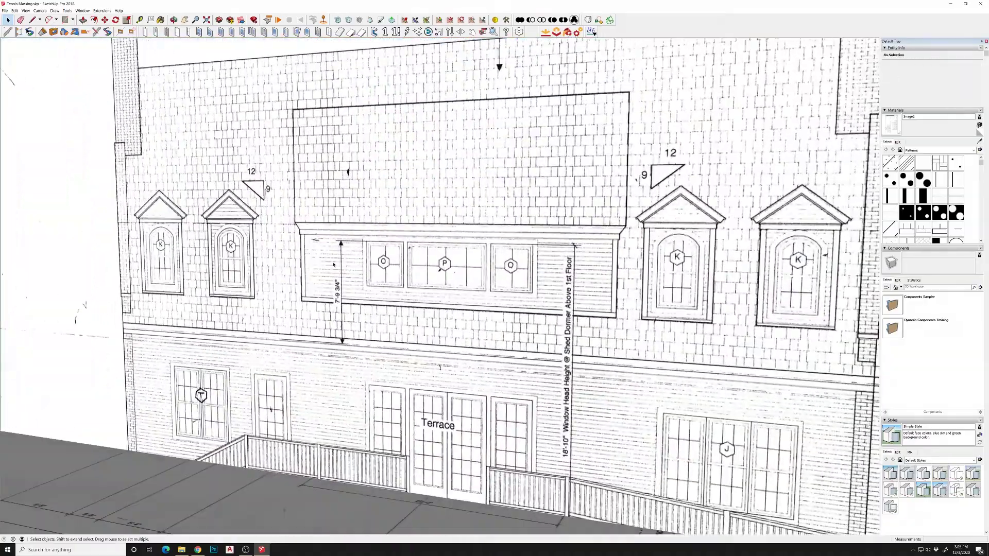
Select the shed dormer group in the rear elevation and open its context menu.
double_click(498, 290)
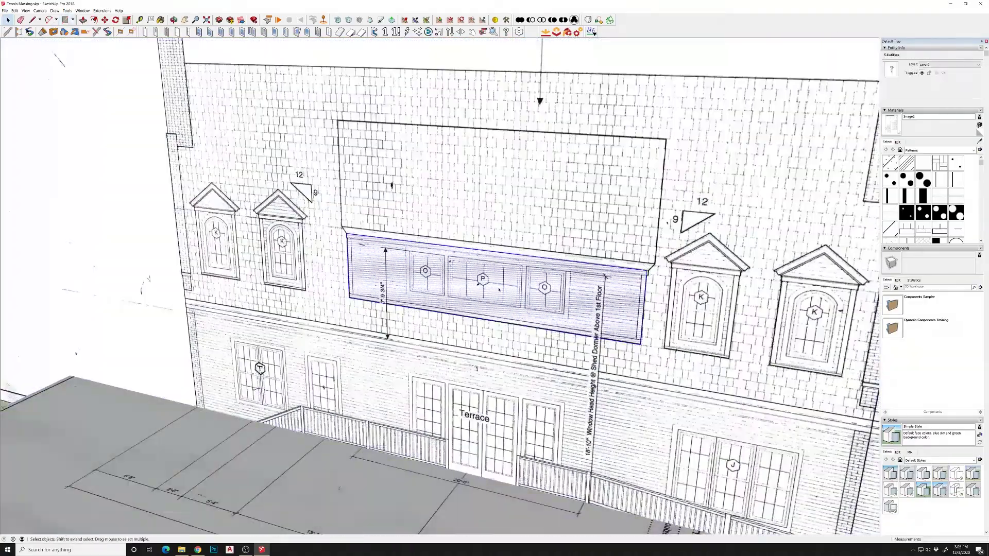
right_click(497, 286)
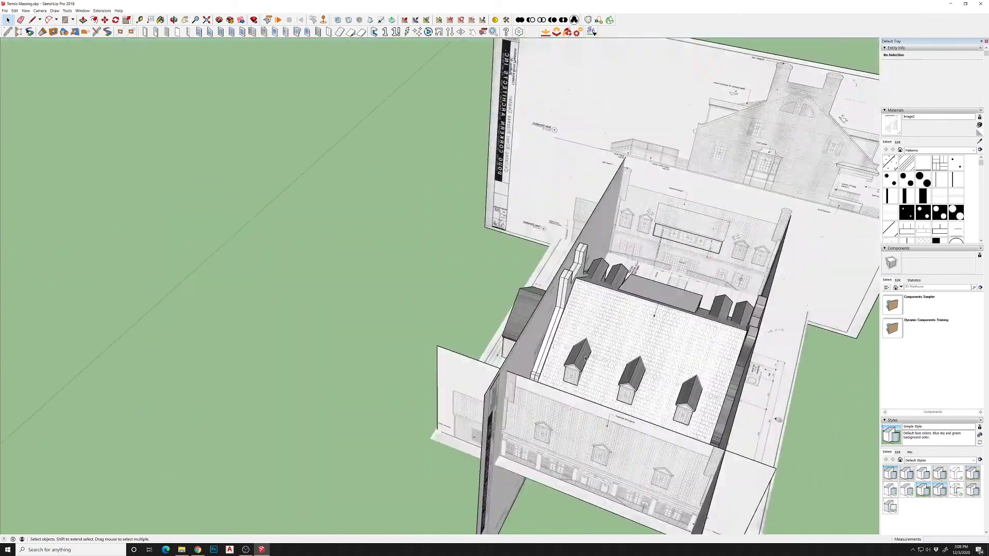
Draw a rectangle over the porch, Paste In Place, and push the fascia face to depth.
key(r)
click(420, 160)
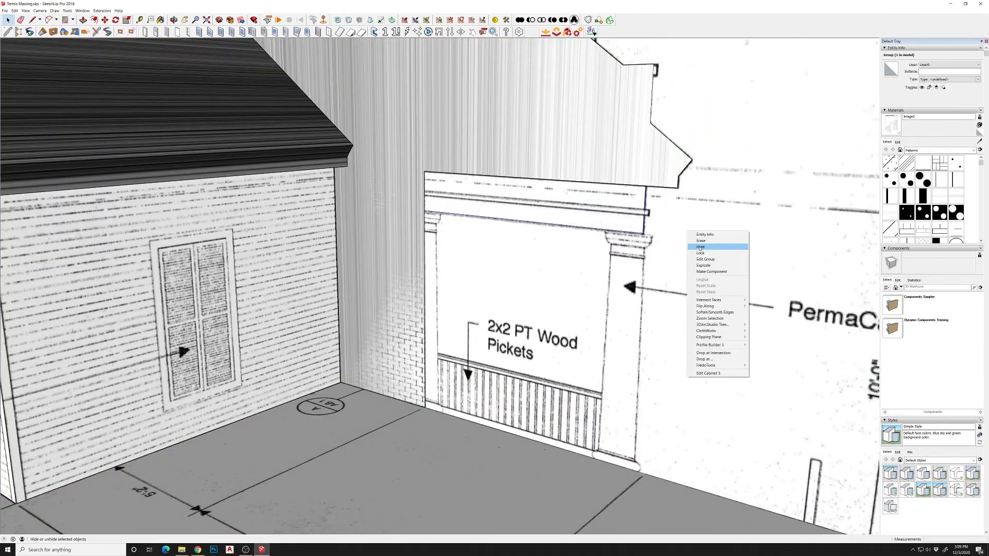
click(15, 11)
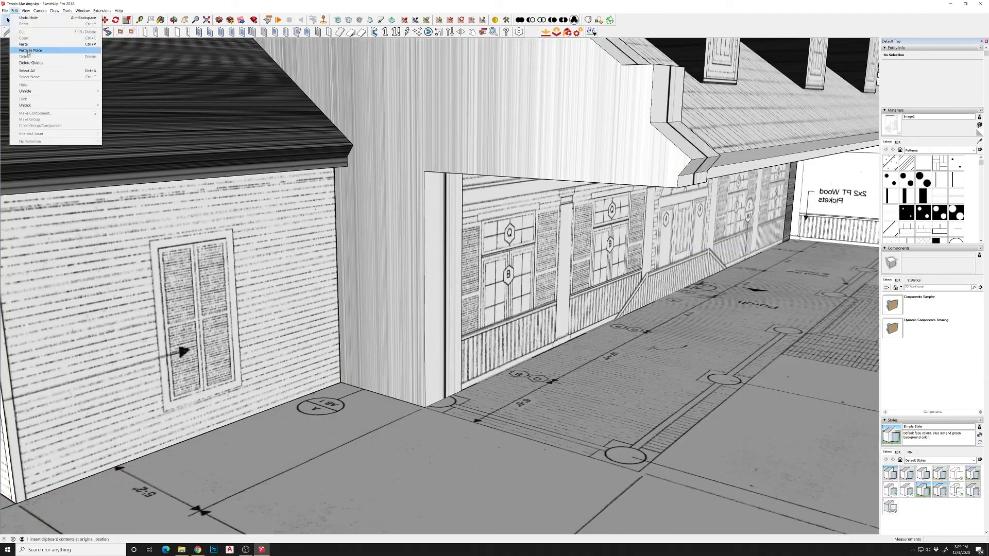
click(29, 50)
key(p)
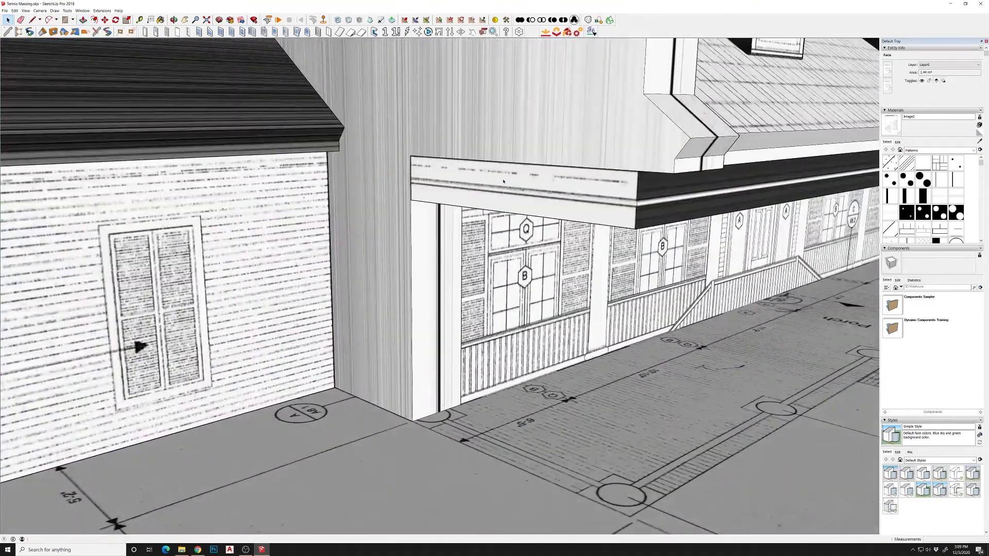
key(p)
click(503, 181)
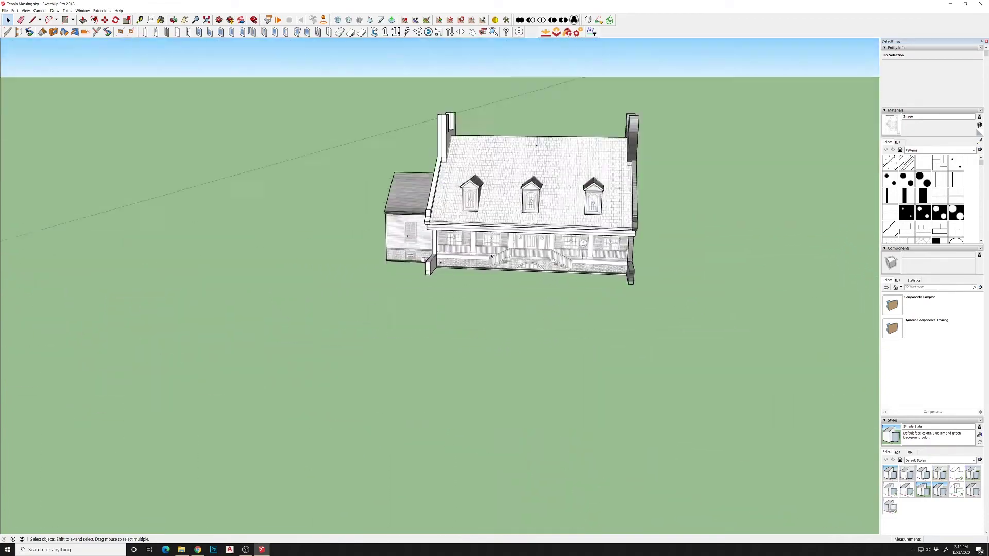
Push/Pull the small end face into a long box along the porch.
key(p)
drag(381, 226, 685, 346)
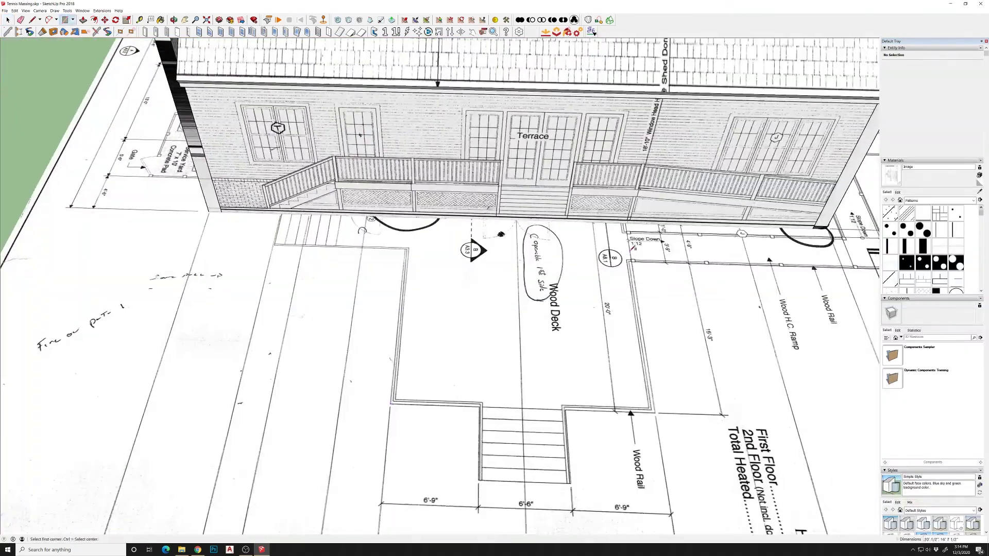
Pull the deck rectangle up into a box and Move+Ctrl copy its vertical corner edge.
key(p)
drag(576, 288, 576, 263)
middle_drag(575, 263, 478, 204)
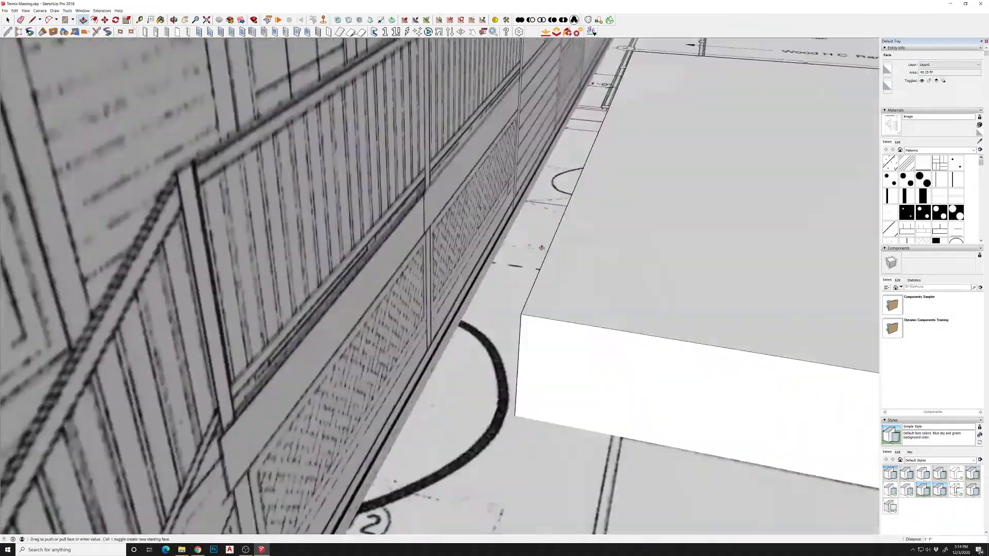
key(m)
key(ctrl)
click(454, 165)
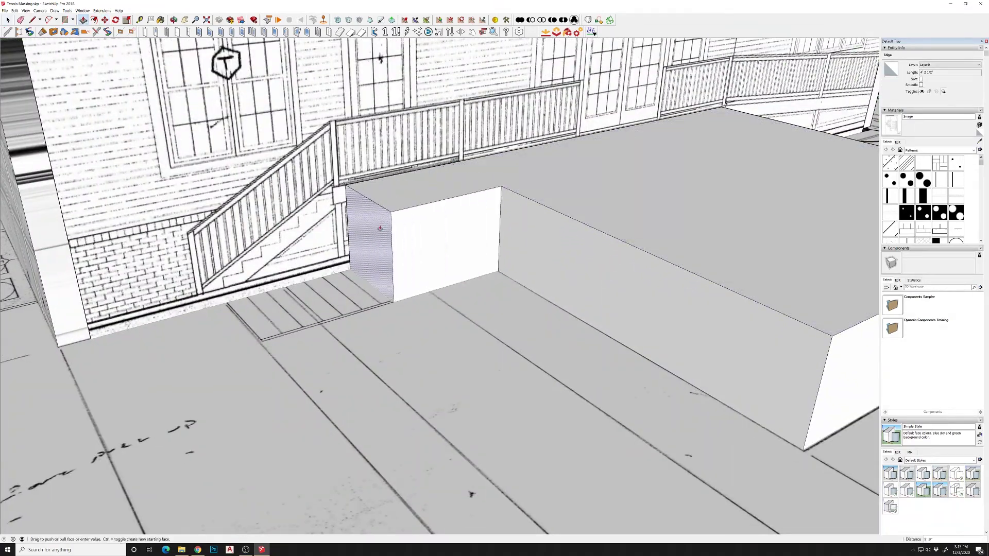
scroll(417, 202, down, 5)
right_click(518, 269)
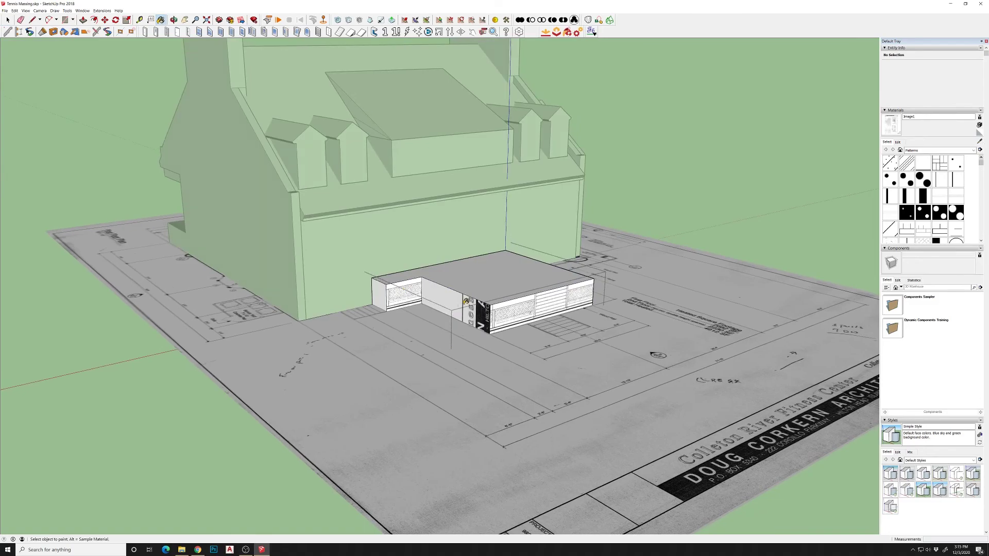
Orbit to the opposite side of the house and open the balcony ledge's context menu.
key(space)
middle_drag(466, 298, 458, 300)
key(space)
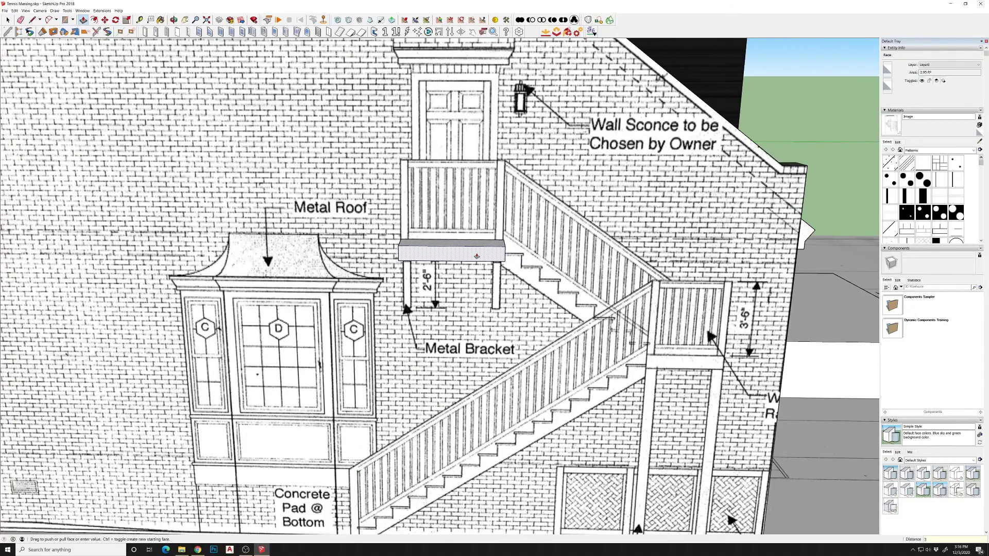
key(space)
right_click(464, 267)
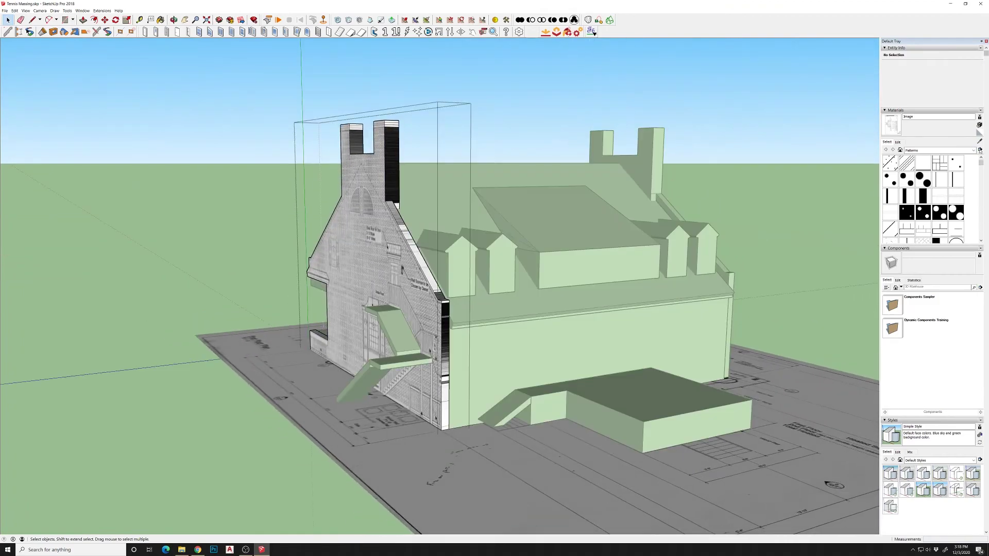
key(space)
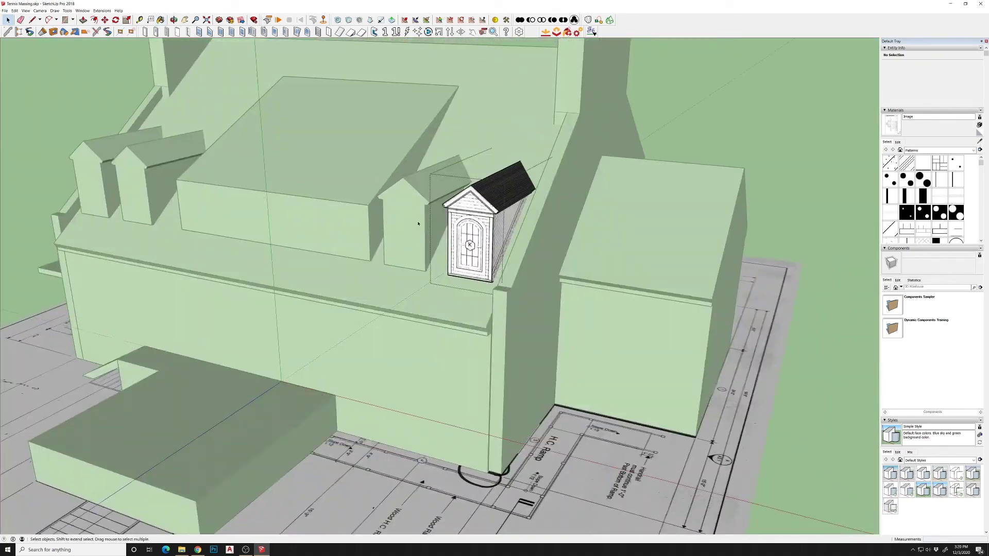
Pick the Paint Bucket and orbit and zoom around the porch base.
key(b)
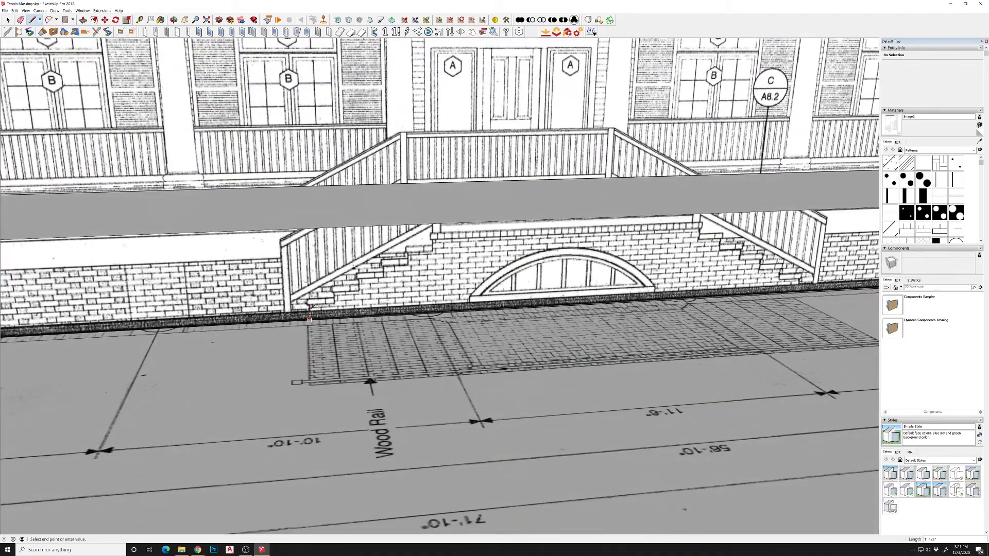
middle_drag(311, 307, 730, 320)
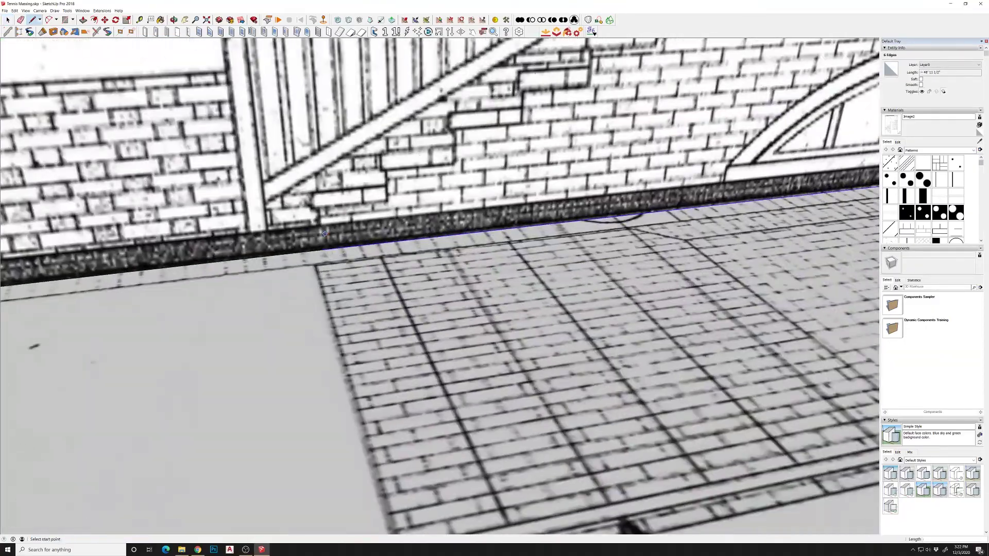
scroll(324, 233, down, 5)
scroll(602, 281, down, 5)
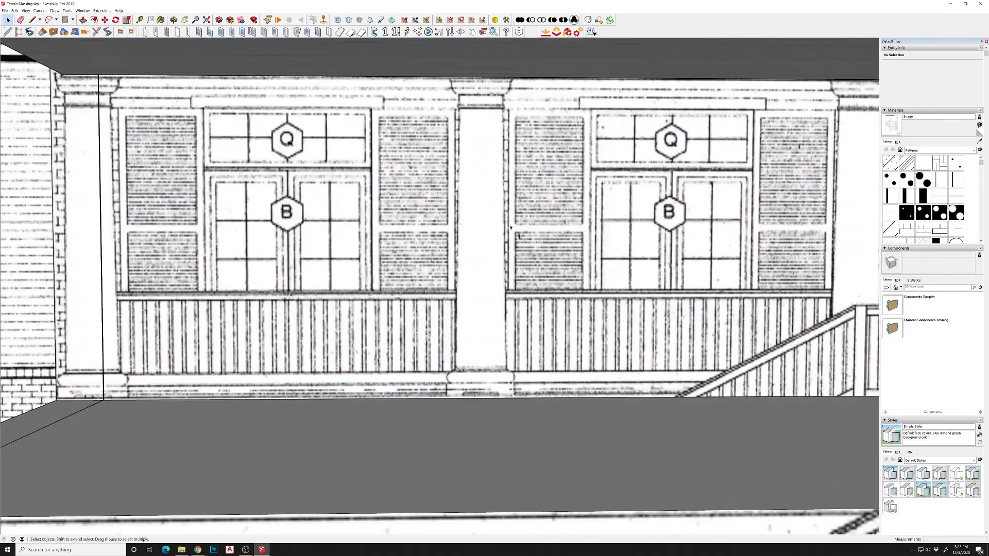
Close the column outline into a face and select its connected geometry via the context menu.
click(506, 396)
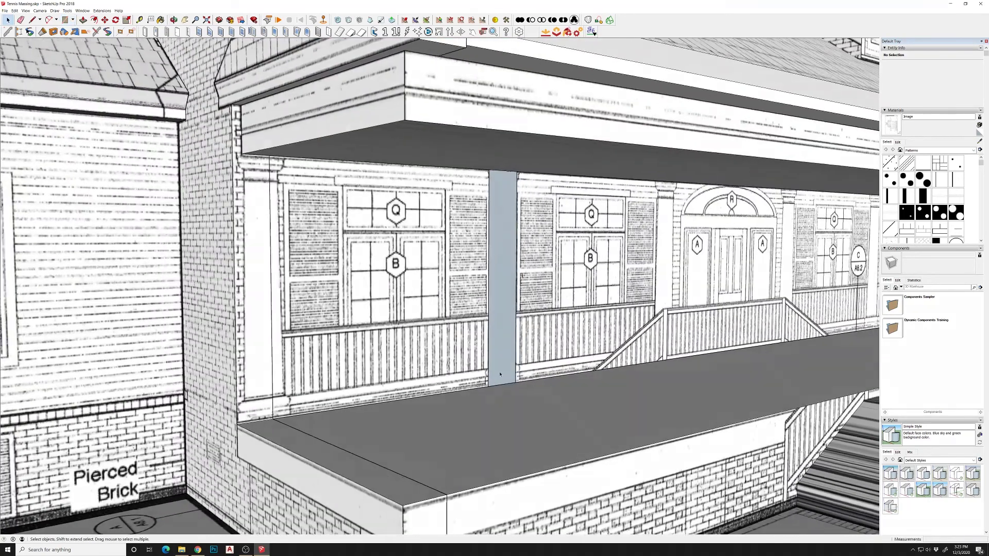
key(space)
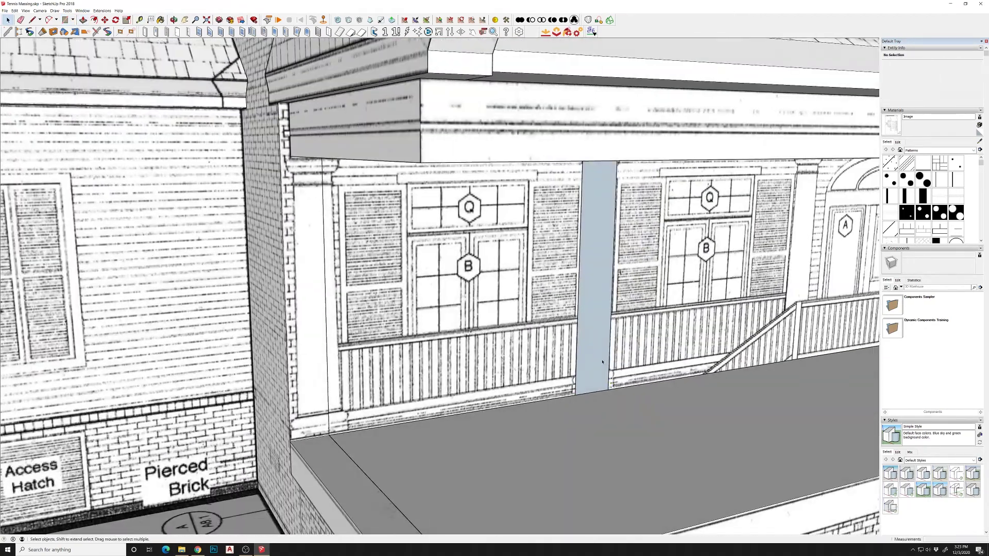
click(699, 383)
right_click(618, 345)
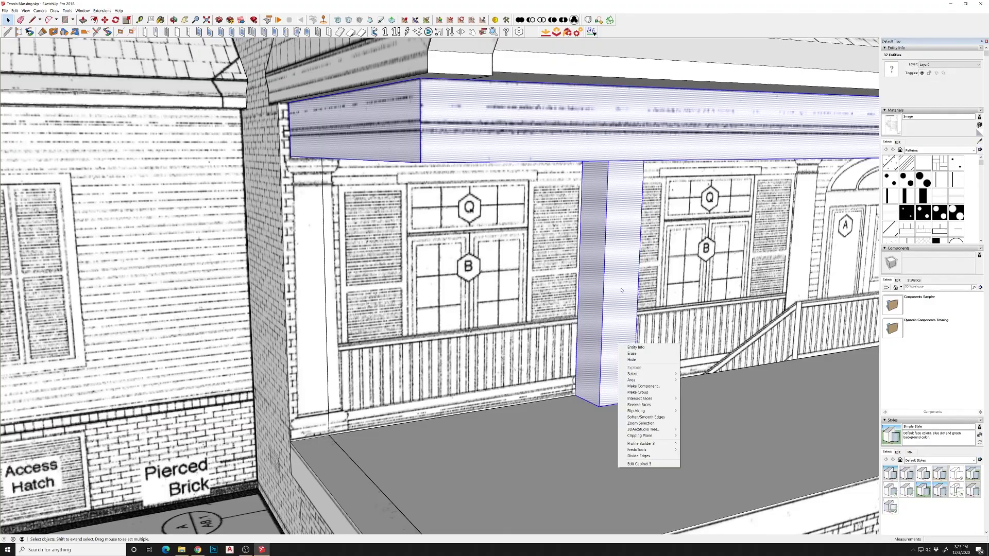
right_click(523, 150)
click(541, 206)
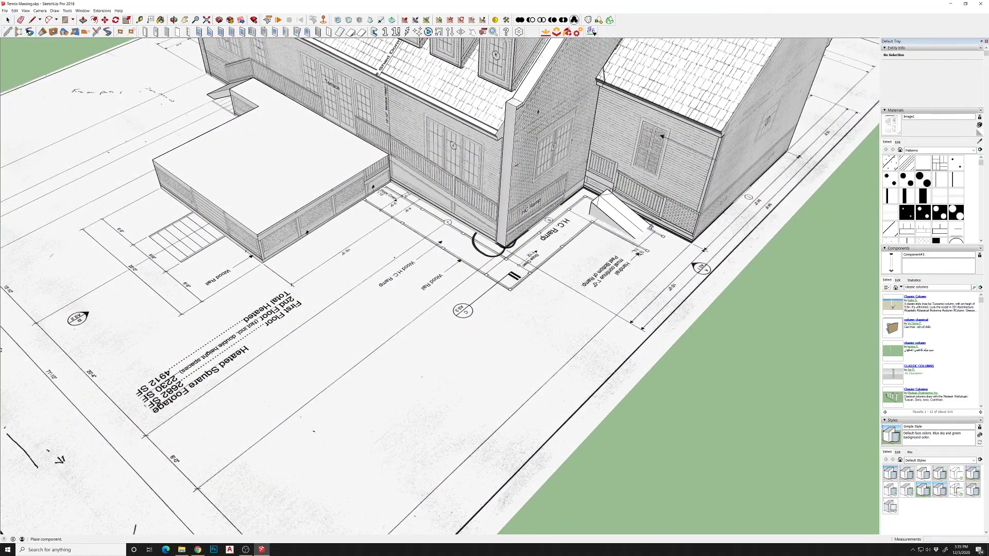
Place the FlexSlope ramp on the H.C. Ramp outline and apply a new slope angle in its component options.
click(653, 233)
right_click(630, 223)
click(712, 389)
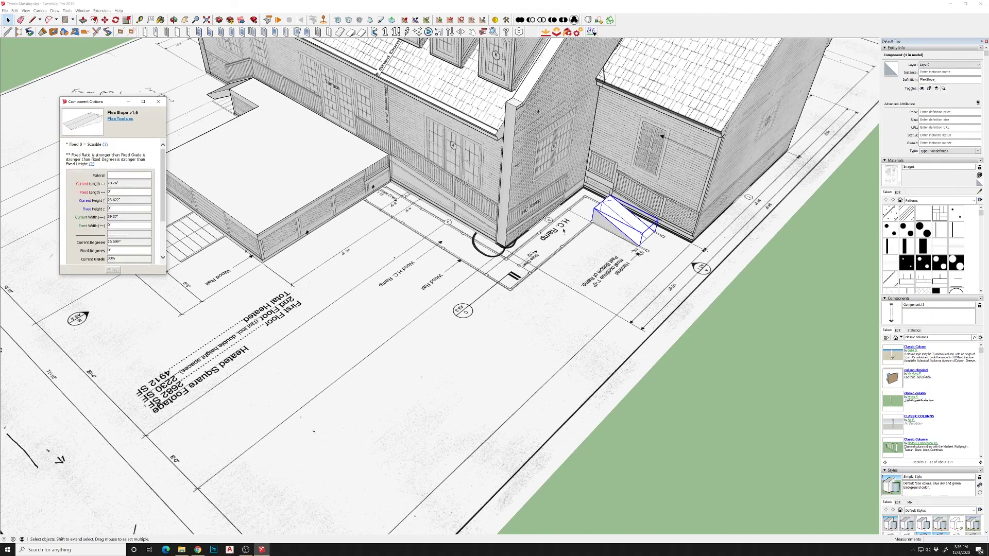
mouse_move(564, 231)
middle_down()
mouse_move(627, 222)
mouse_move(567, 246)
middle_up()
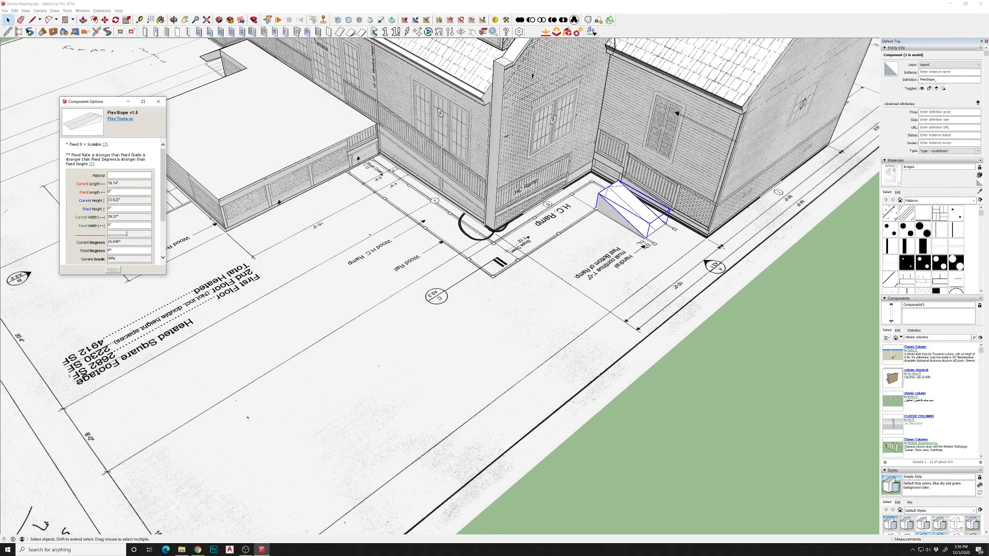
click(112, 269)
scroll(675, 181, up, 10)
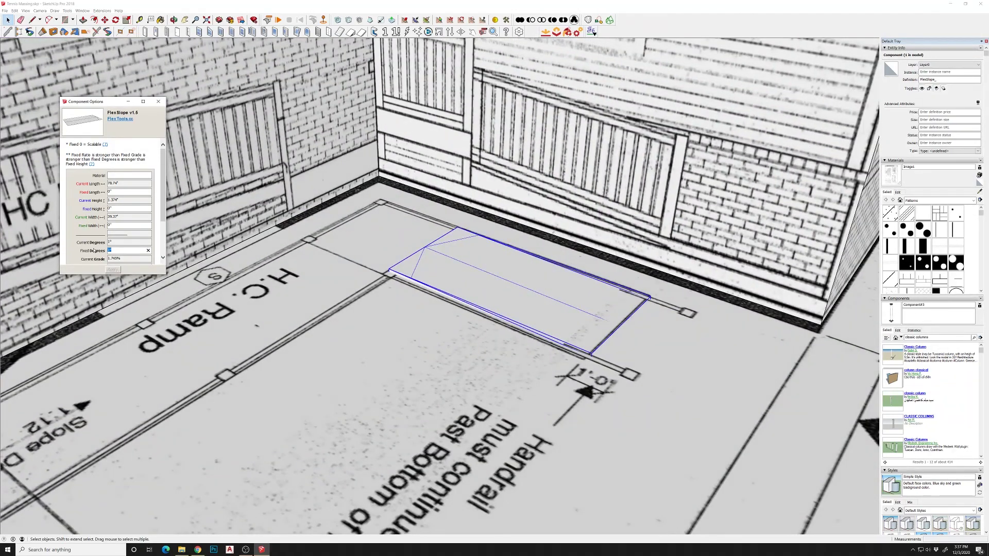
text(20)
key(Return)
click(112, 269)
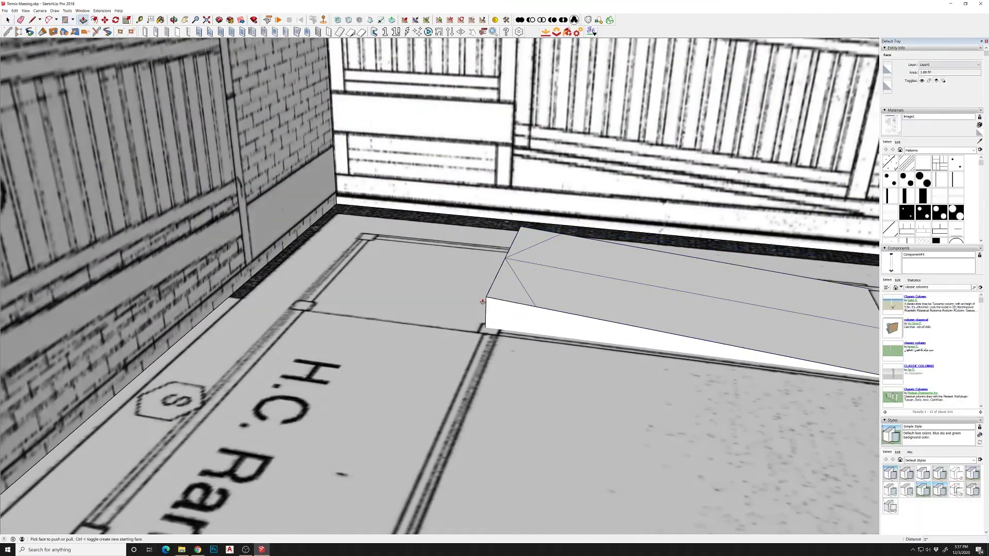
Raise a level landing at the ramp's top and select its top face.
middle_drag(482, 302, 408, 309)
key(space)
click(408, 308)
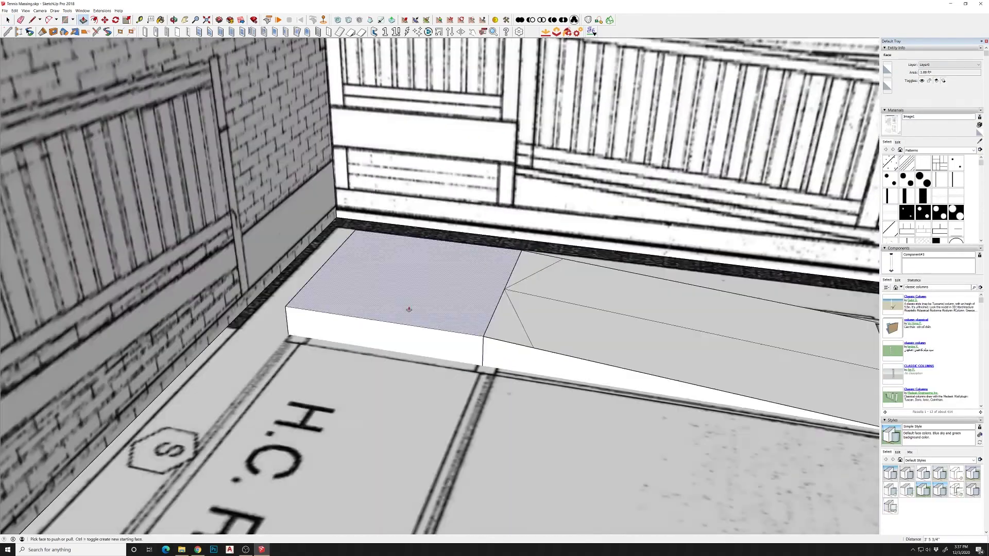
right_click(406, 308)
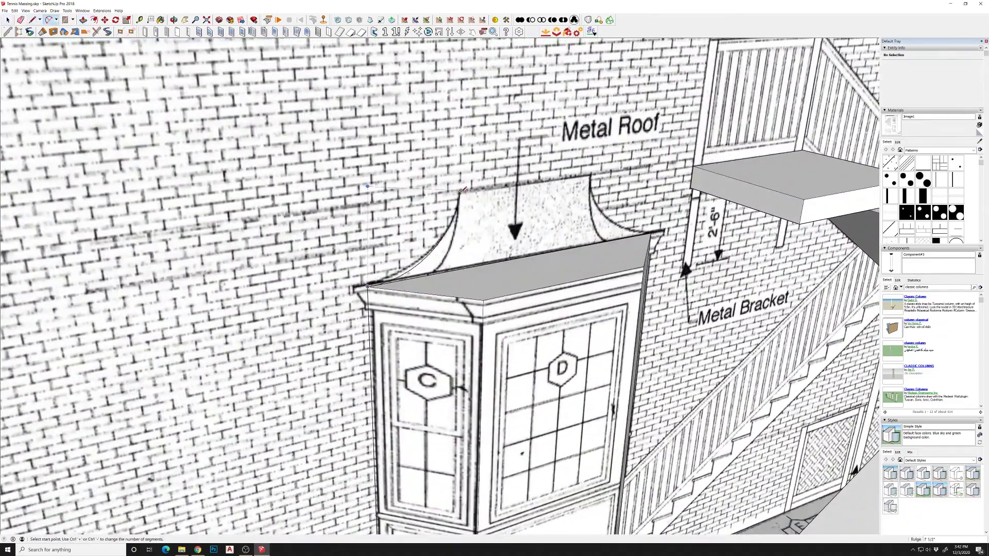
Select the bay roof curves, sweep a curved surface between them and group it.
key(space)
scroll(464, 258, down, 5)
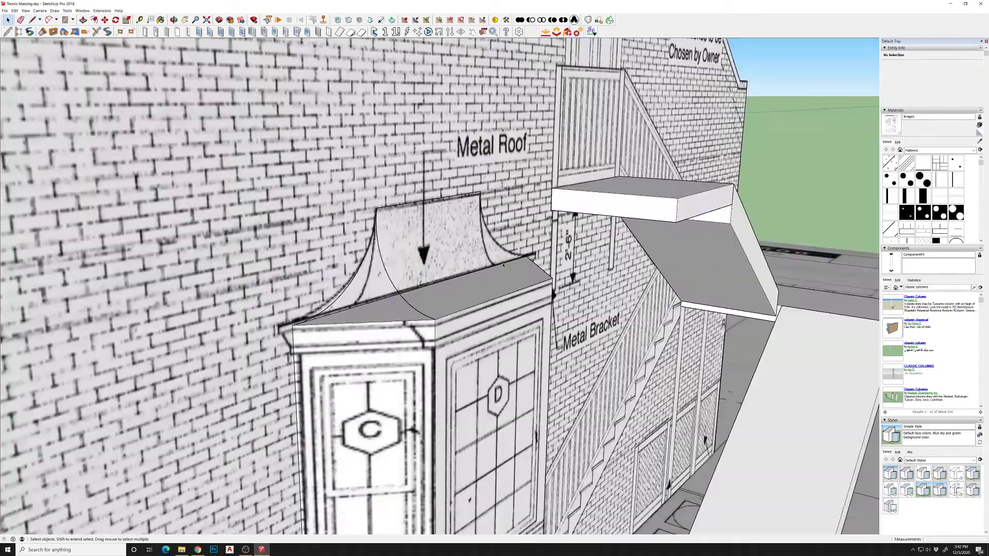
scroll(365, 255, up, 5)
click(364, 255)
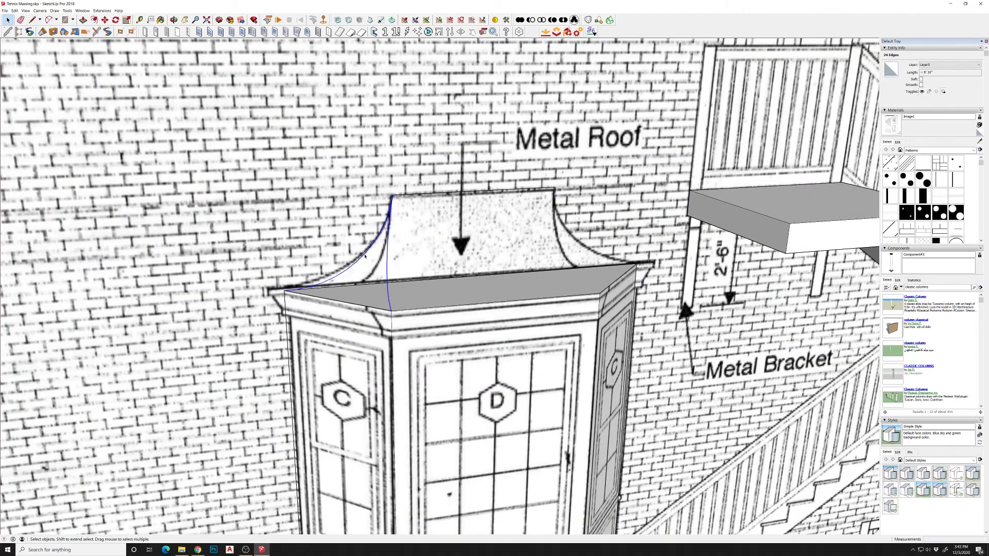
middle_drag(365, 255, 355, 305)
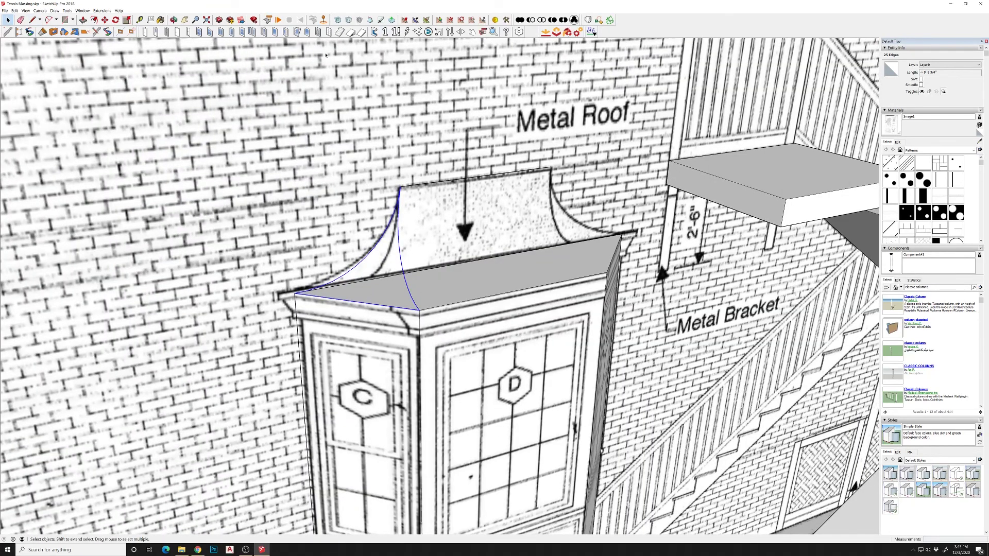
click(610, 20)
key(Return)
Copy the curved roof piece to the opposite corner and flip it to mirror the first.
key(m)
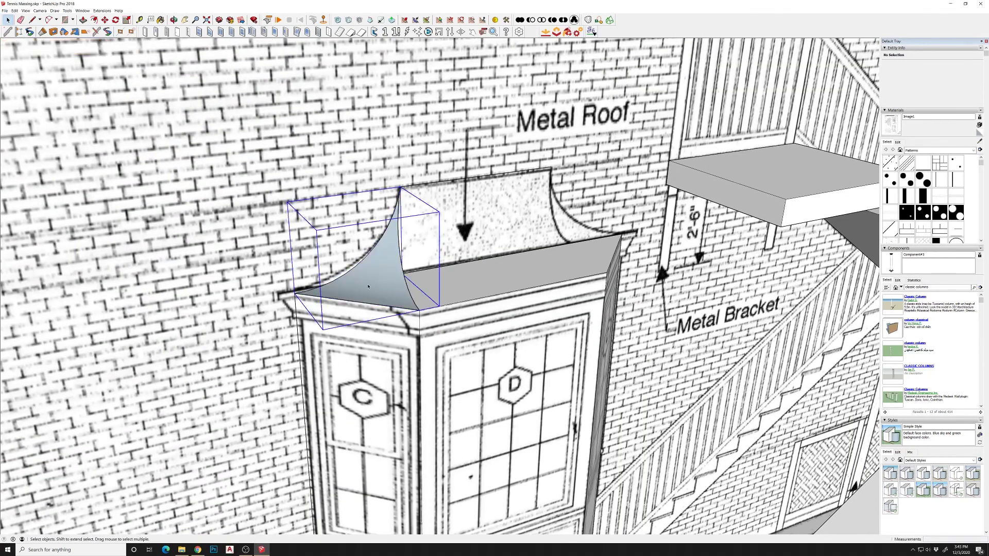
ctrl+click(418, 311)
click(606, 272)
right_click(565, 256)
click(608, 325)
right_click(565, 256)
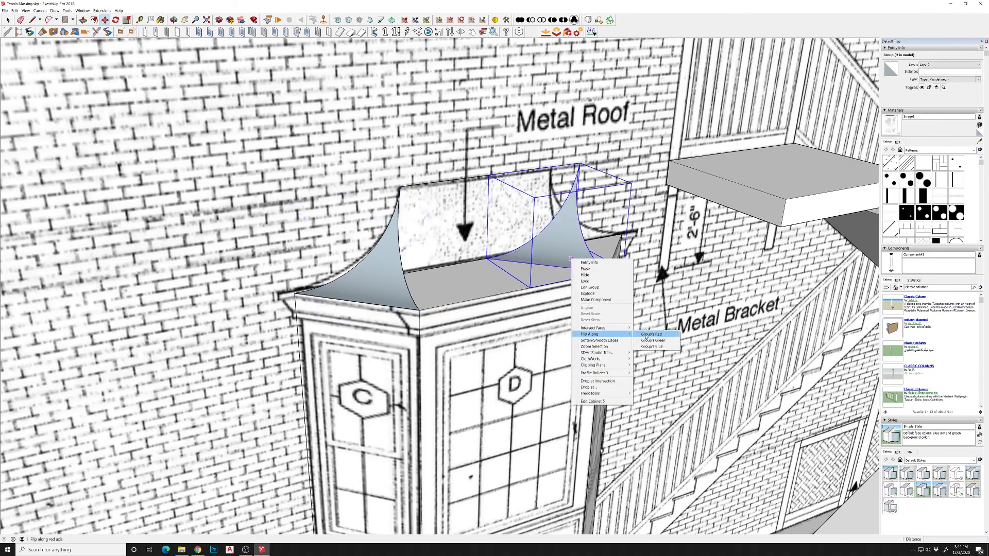
click(608, 335)
key(space)
middle_drag(565, 256, 805, 164)
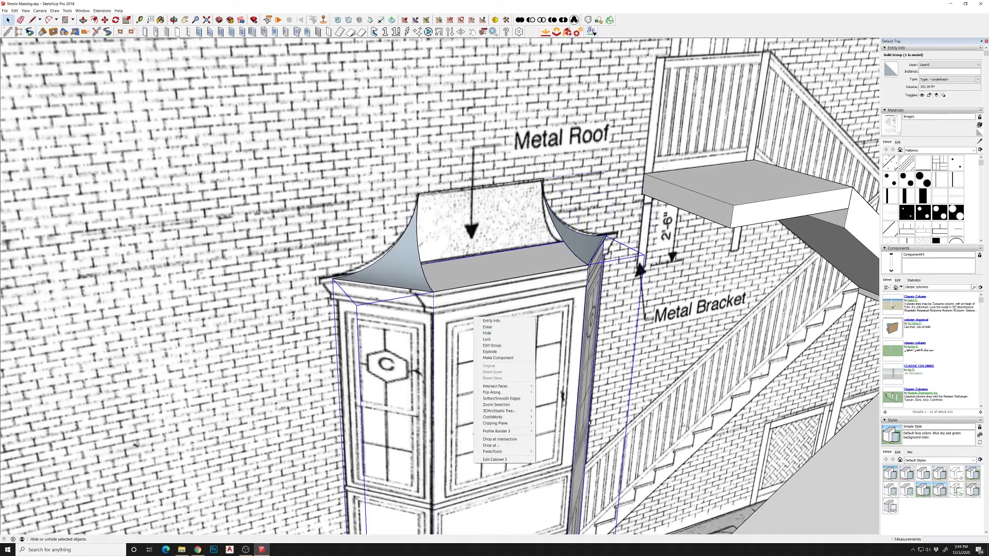
click(805, 164)
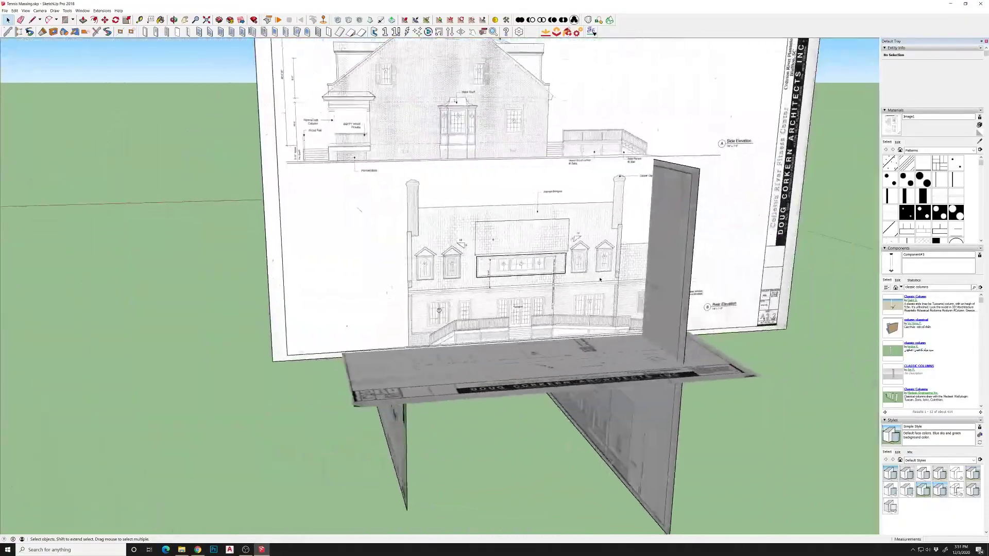
Draw the shed roof profile over the side door and make it a group.
scroll(415, 269, up, 5)
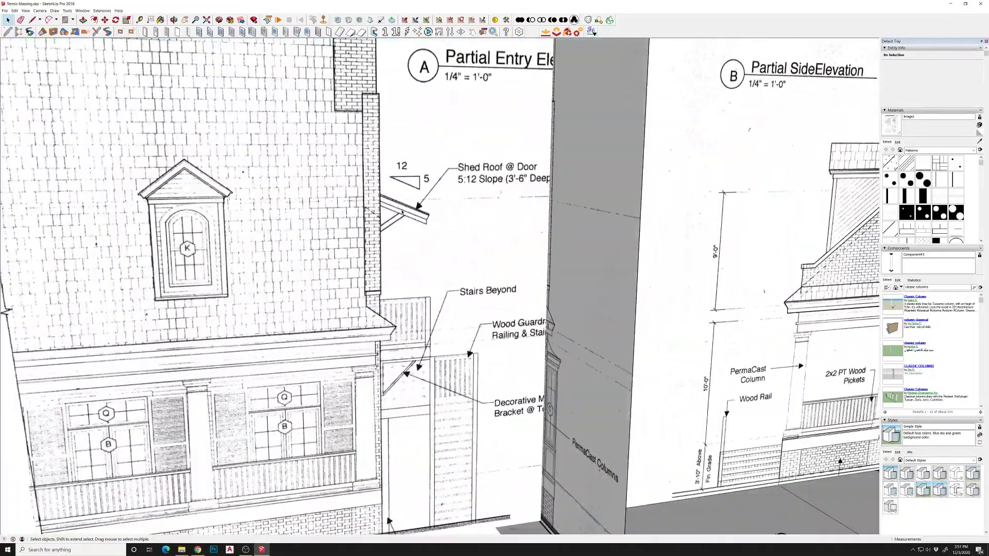
key(l)
scroll(413, 166, down, 5)
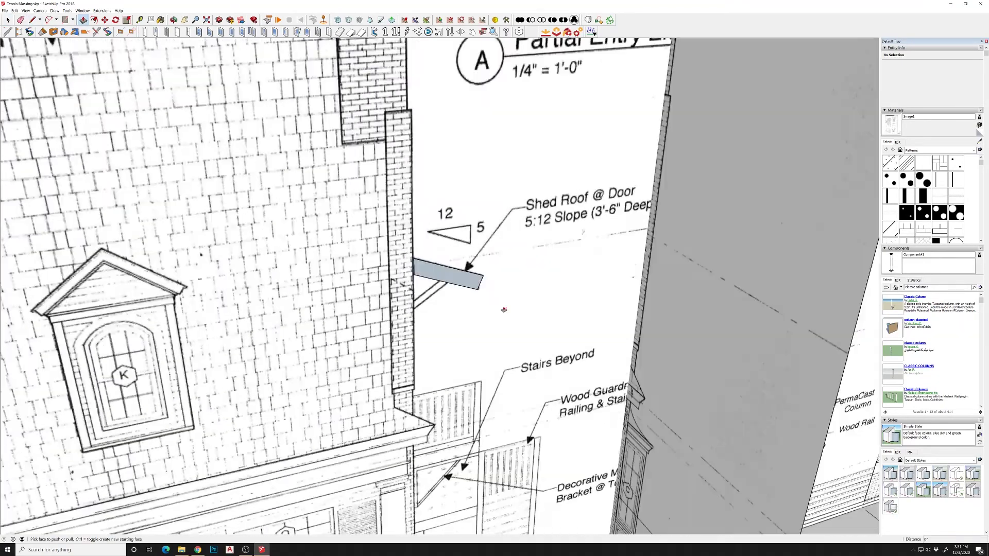
key(space)
triple_click(420, 298)
right_click(434, 304)
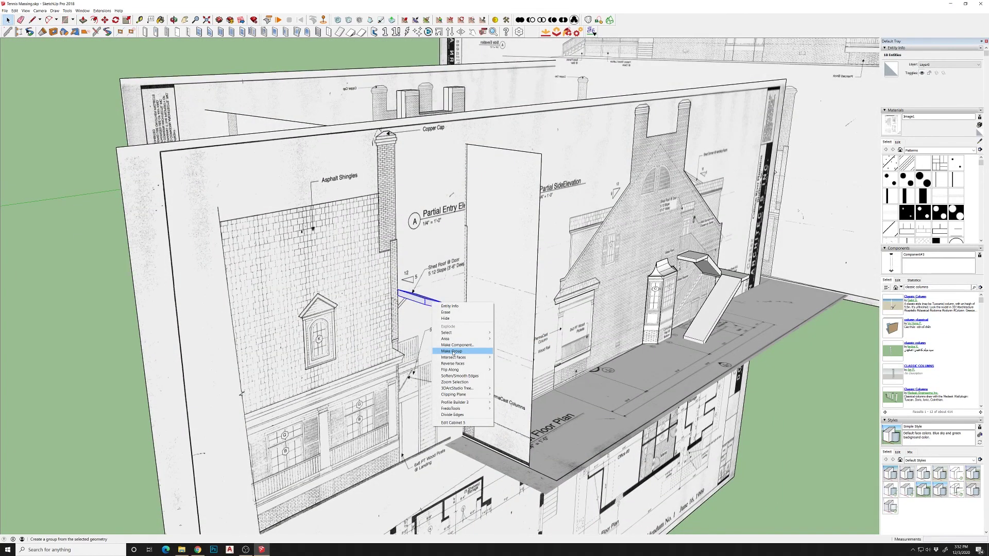
click(452, 352)
Move the shed roof group onto the side elevation and rotate it into place.
key(m)
drag(342, 309, 838, 155)
scroll(772, 257, up, 5)
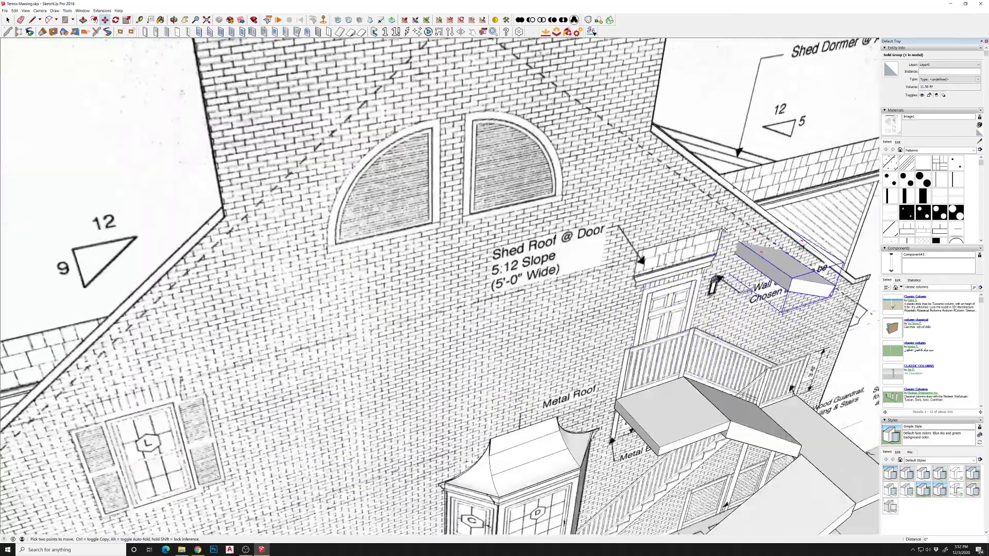
mouse_move(716, 282)
middle_down()
mouse_move(454, 340)
mouse_move(633, 308)
mouse_move(650, 258)
middle_up()
key(q)
key(p)
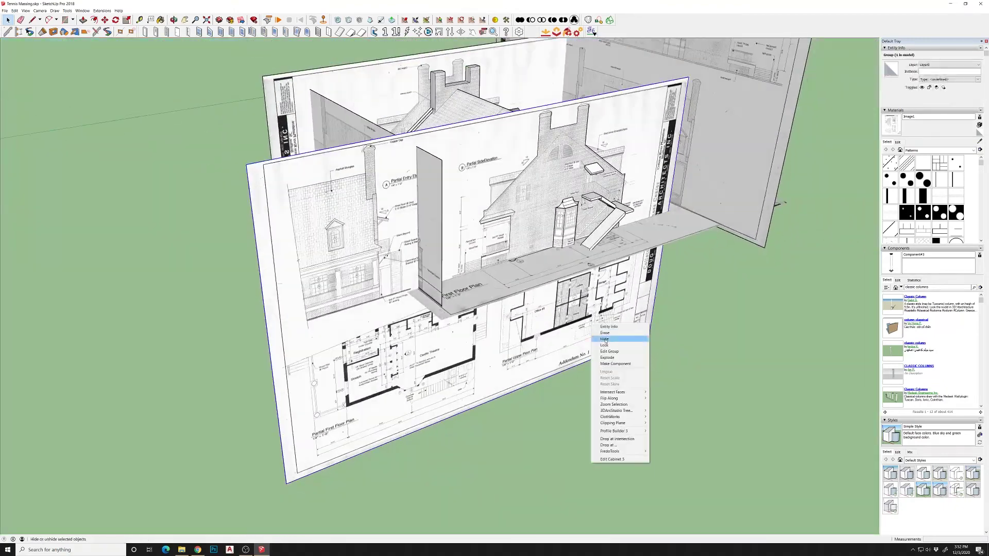
mouse_move(602, 339)
middle_down()
mouse_move(377, 187)
mouse_move(393, 203)
mouse_move(620, 233)
middle_up()
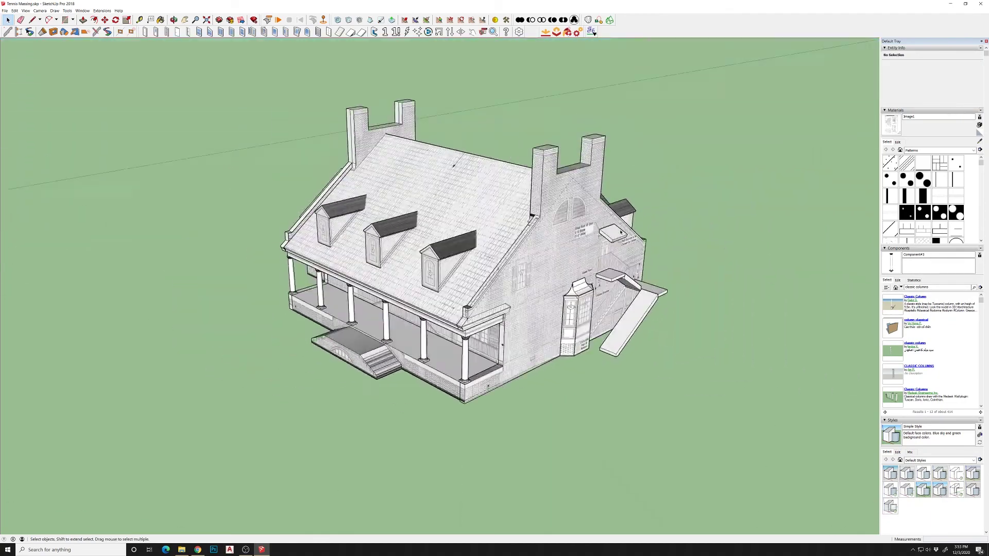